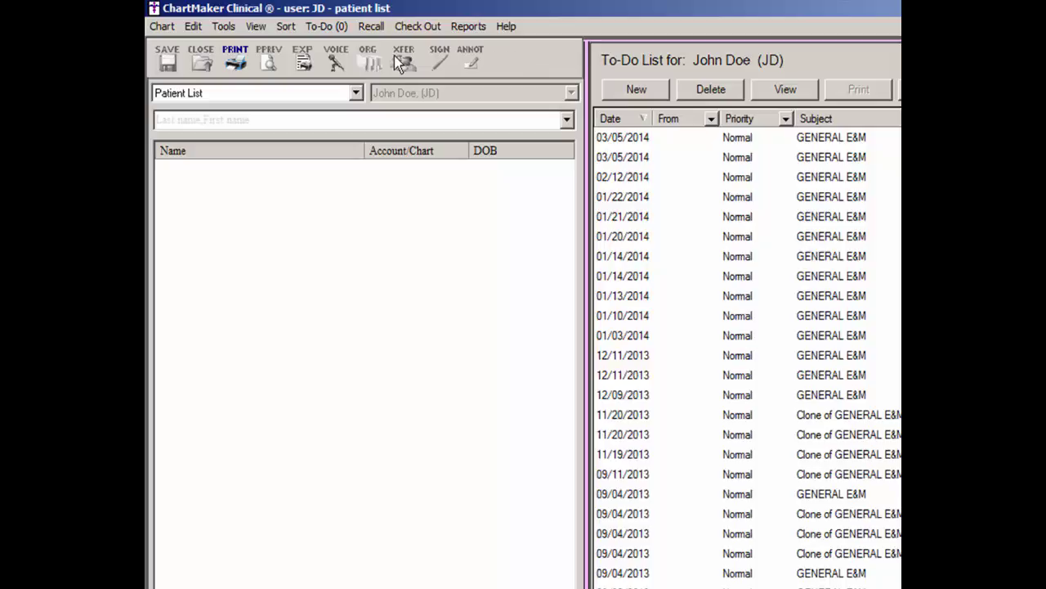
Switch the view from patients to the Template List and open GENERAL E&M for editing.
click(257, 27)
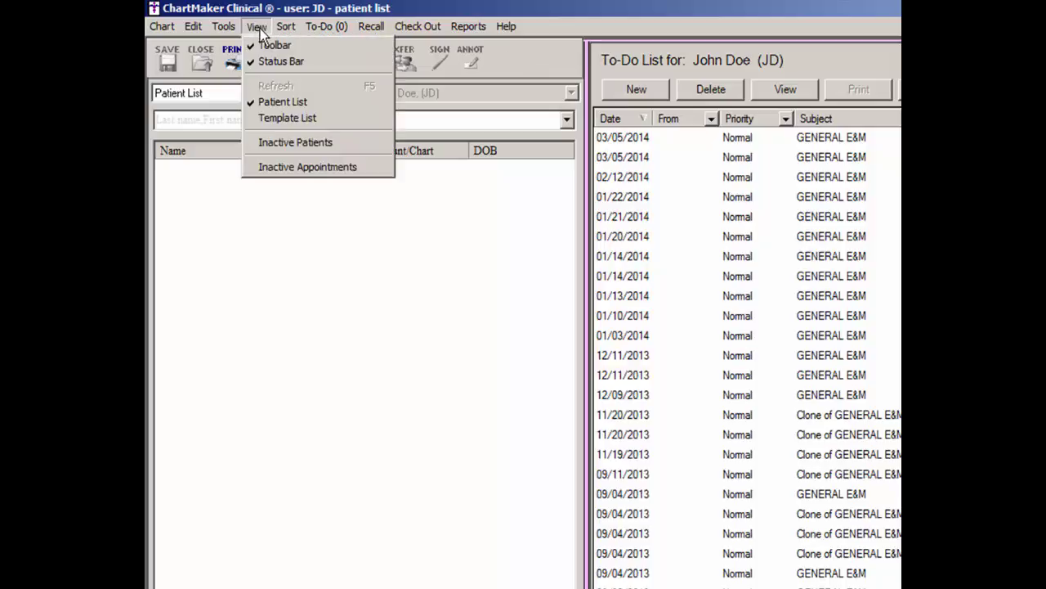
click(263, 118)
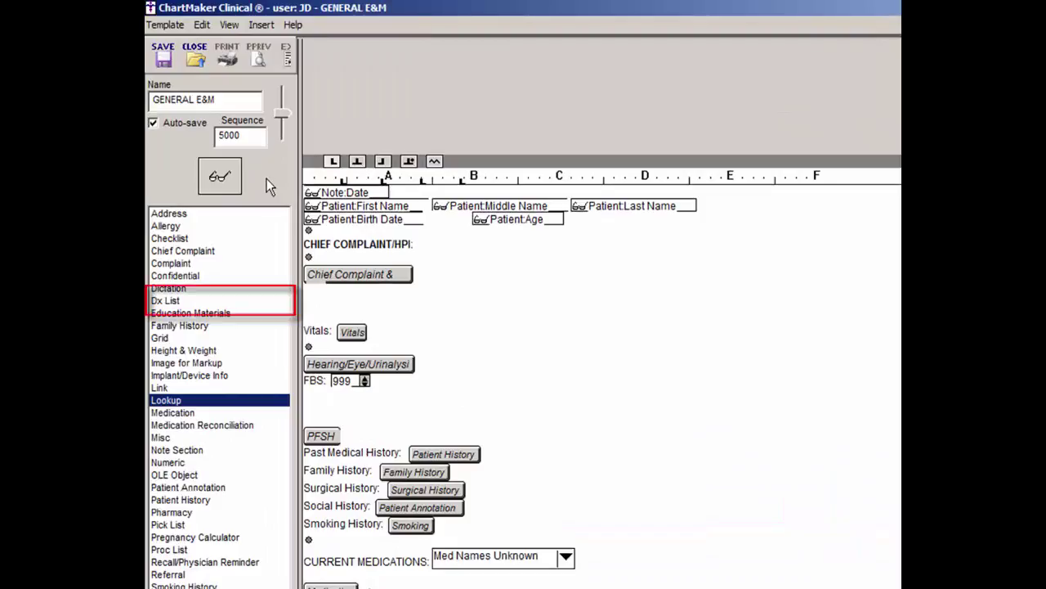
Insert a Dx List diagnosis checklist row directly below ASSESSMENT/PLAN.
click(175, 303)
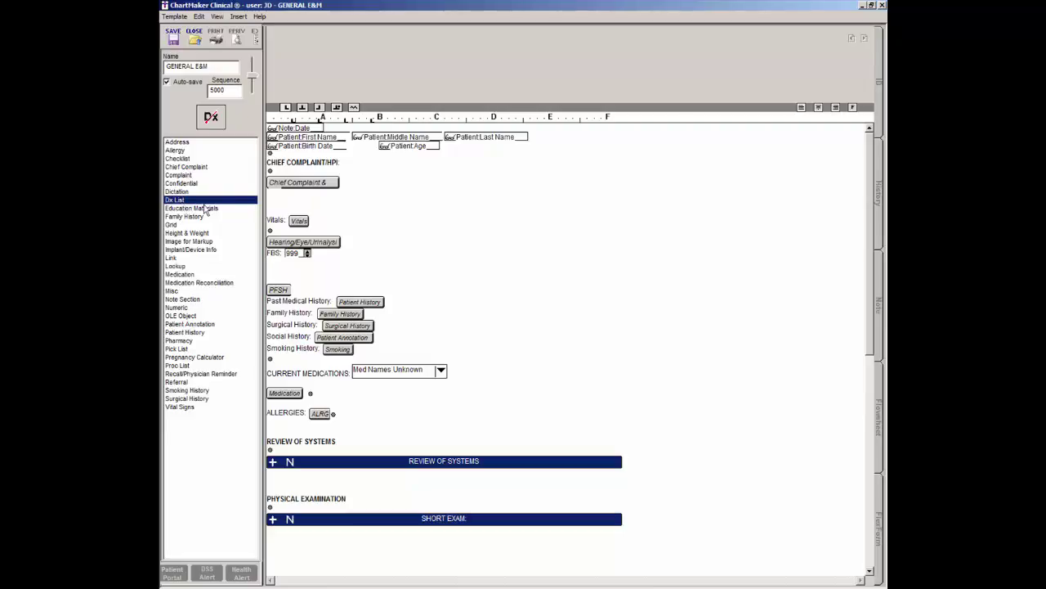
drag(871, 200, 877, 360)
click(282, 372)
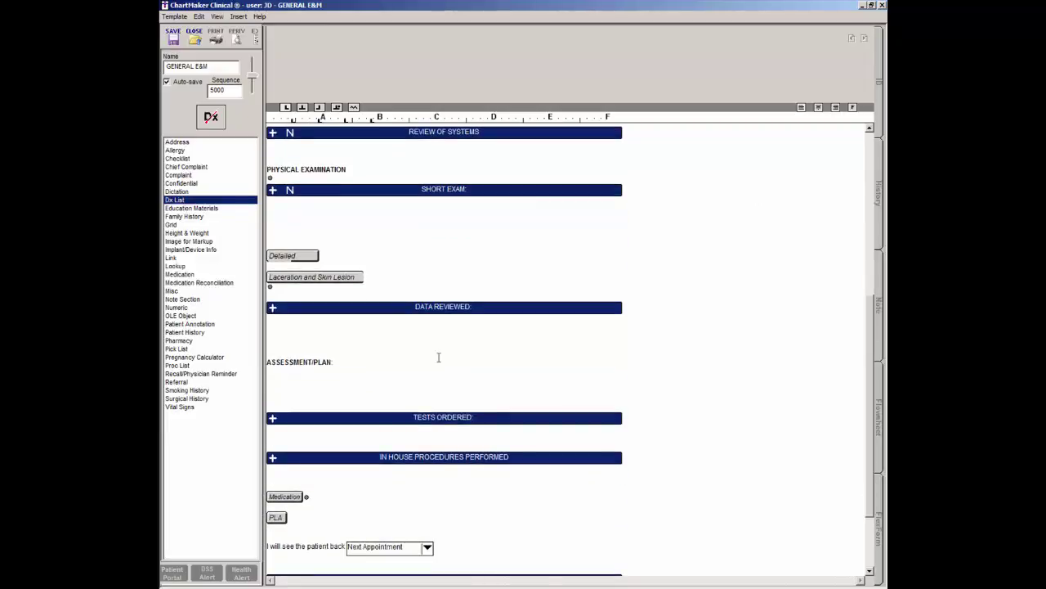
click(210, 117)
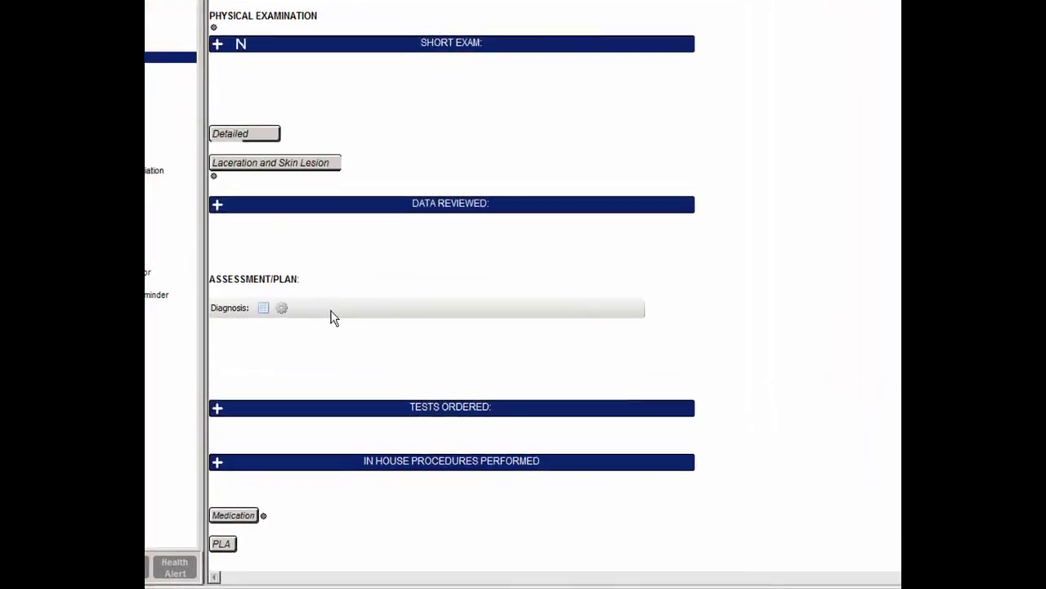
Open Dx Checklist Properties for the new Diagnosis row.
click(281, 308)
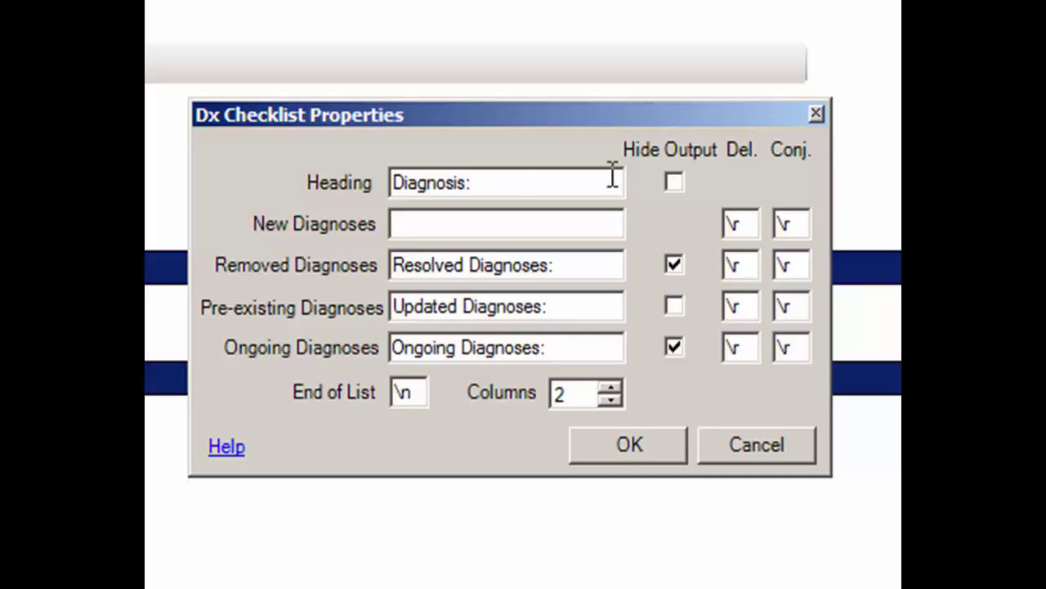
Replace the checklist heading 'Diagnosis:' with 'DIAGNOSIS:'.
drag(612, 176, 347, 193)
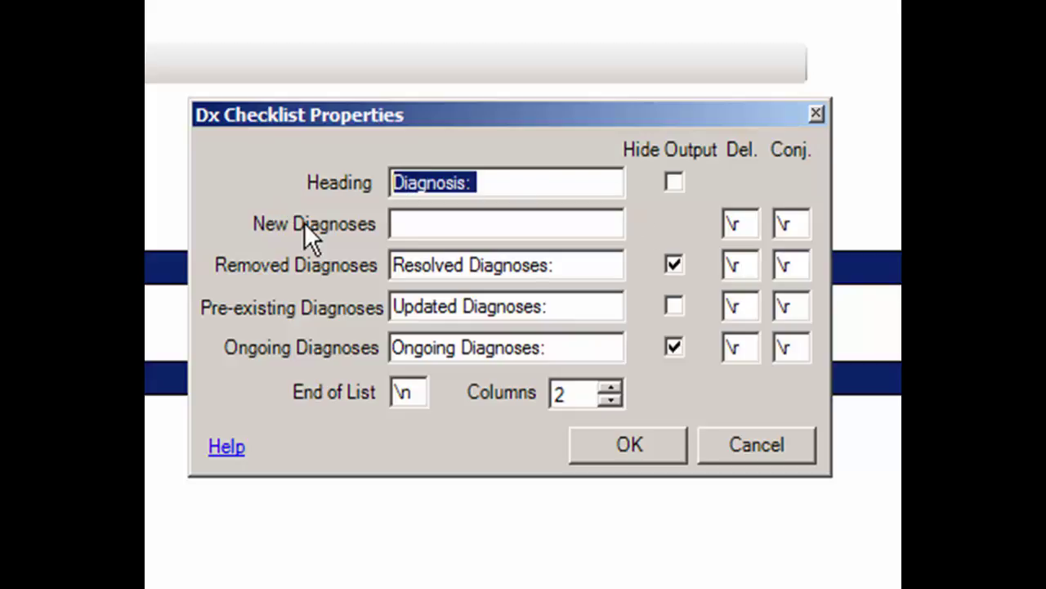
text(DIAGN)
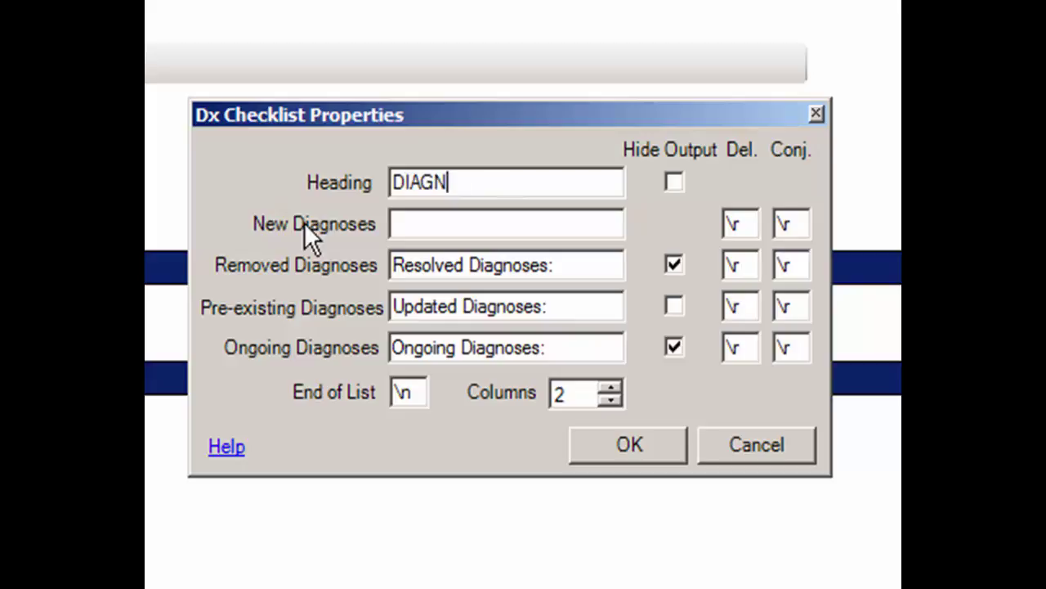
text(OSIS:)
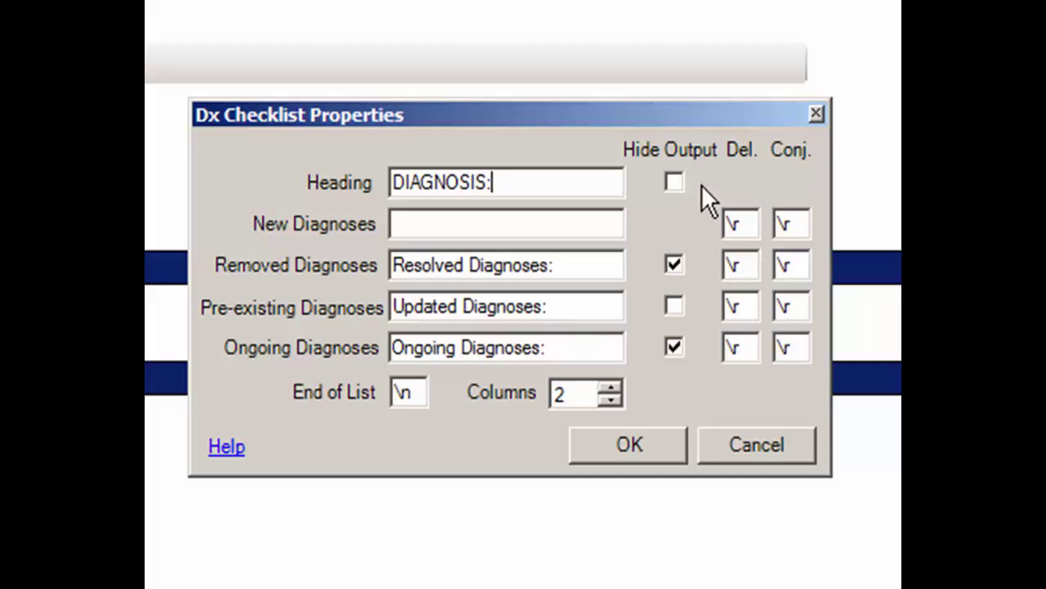
click(546, 217)
Keep the DIAGNOSIS: checklist at 2 columns and apply the properties.
click(609, 399)
click(609, 385)
click(609, 385)
click(609, 386)
click(612, 401)
click(612, 401)
click(604, 445)
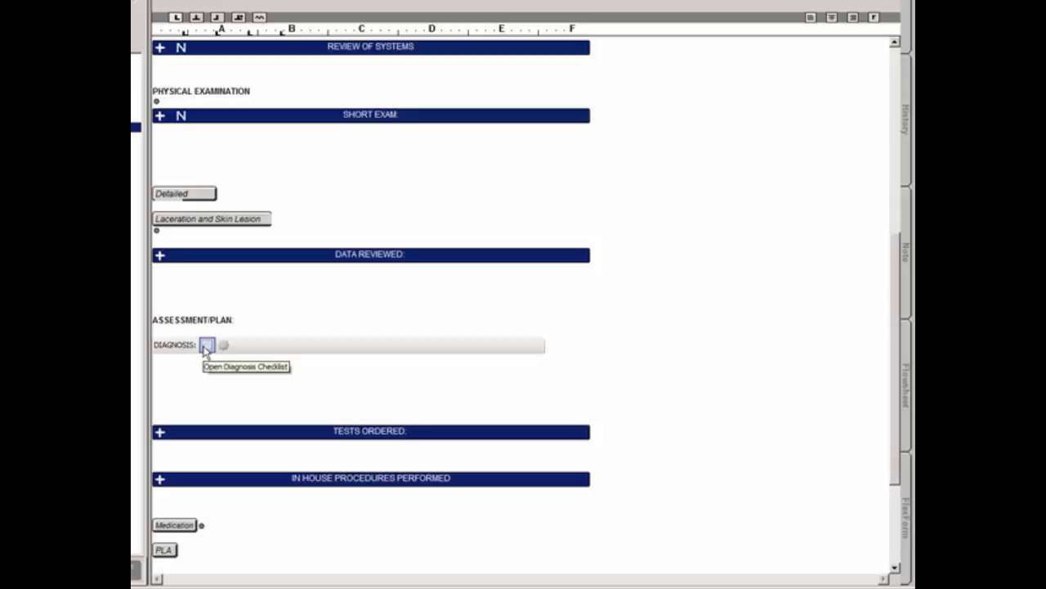
Open the DIAGNOSIS: checklist editor to view its Unspecified group.
click(206, 346)
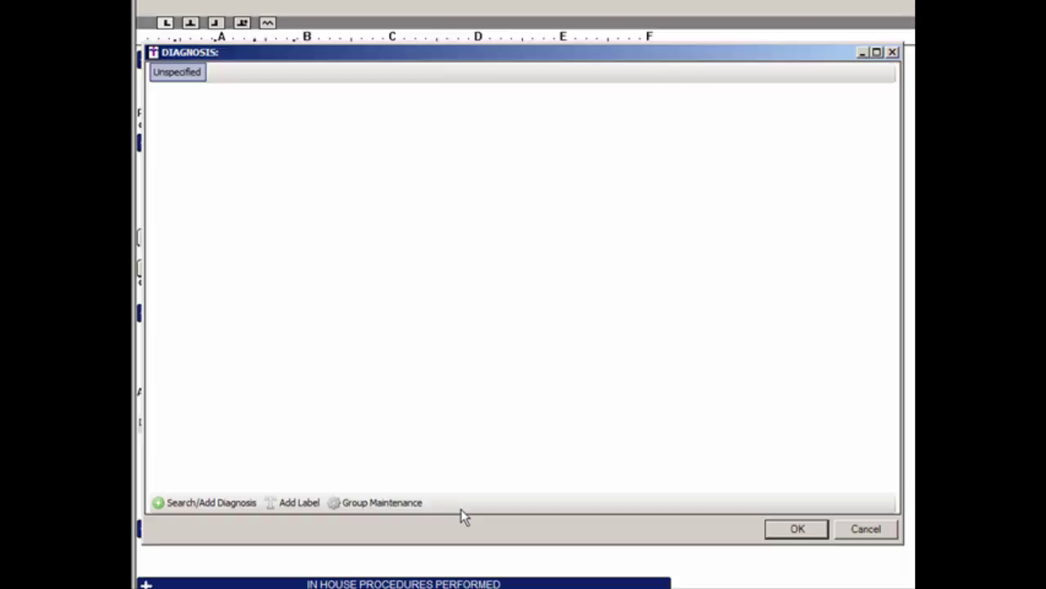
Open Group Maintenance from the Diagnosis checklist window.
click(411, 507)
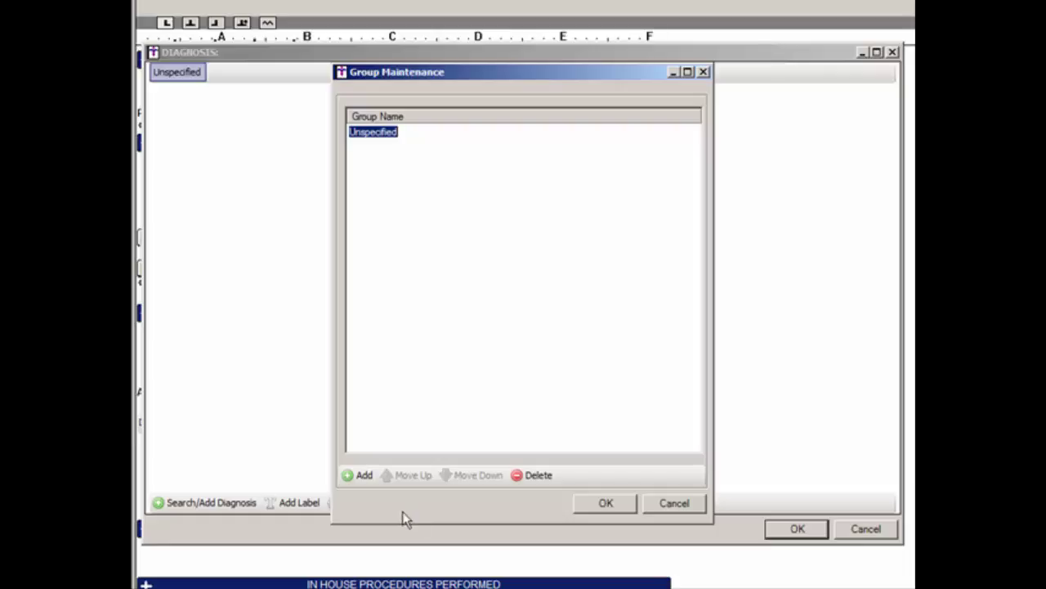
Add a new diagnosis group named Hypertension, correcting its spelling.
click(364, 475)
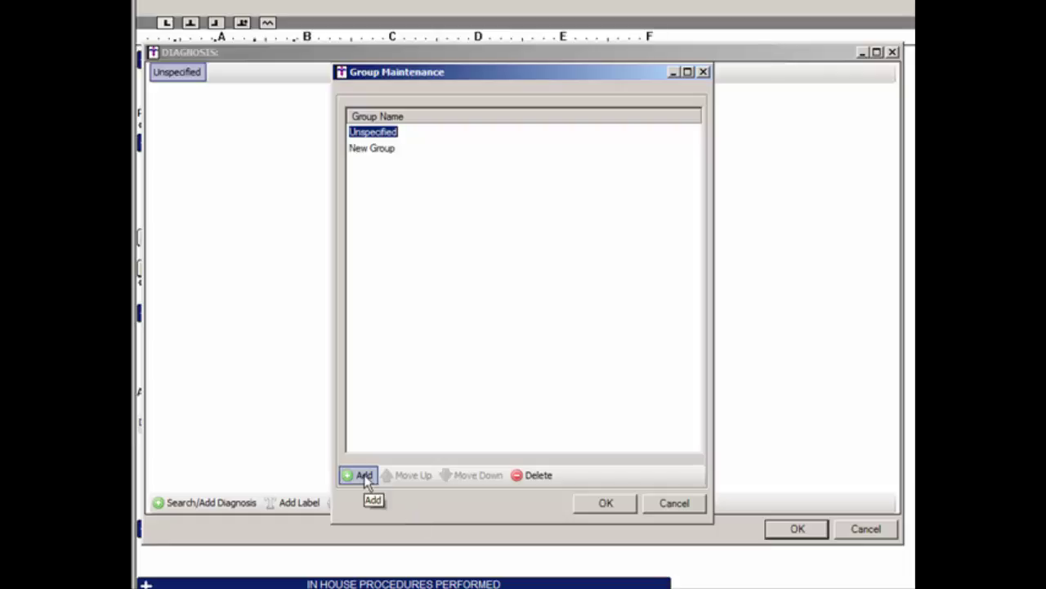
click(391, 150)
text(Hypertension)
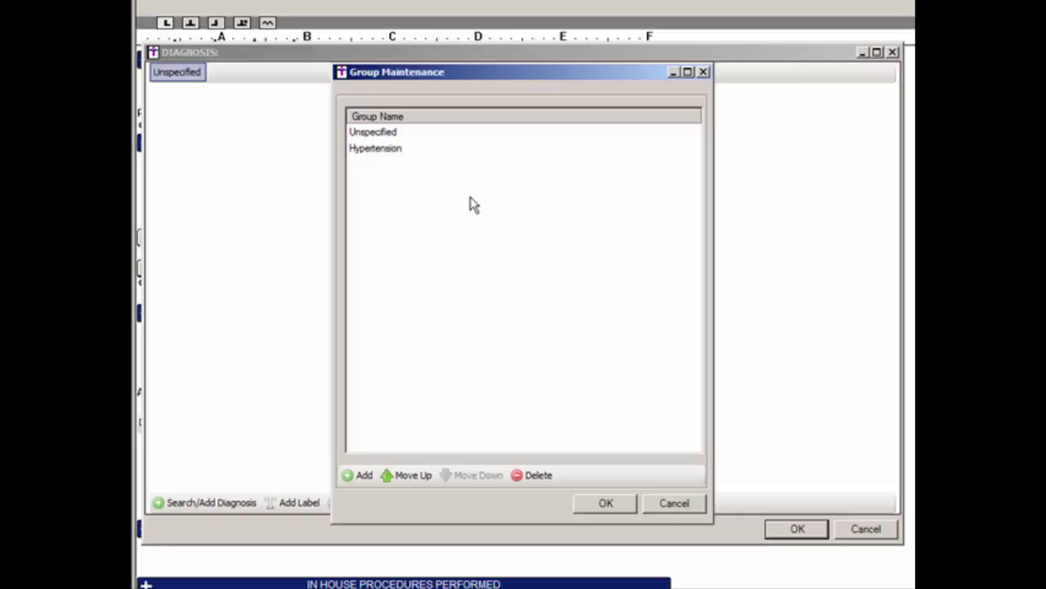
click(366, 148)
text(o)
key(BackSpace)
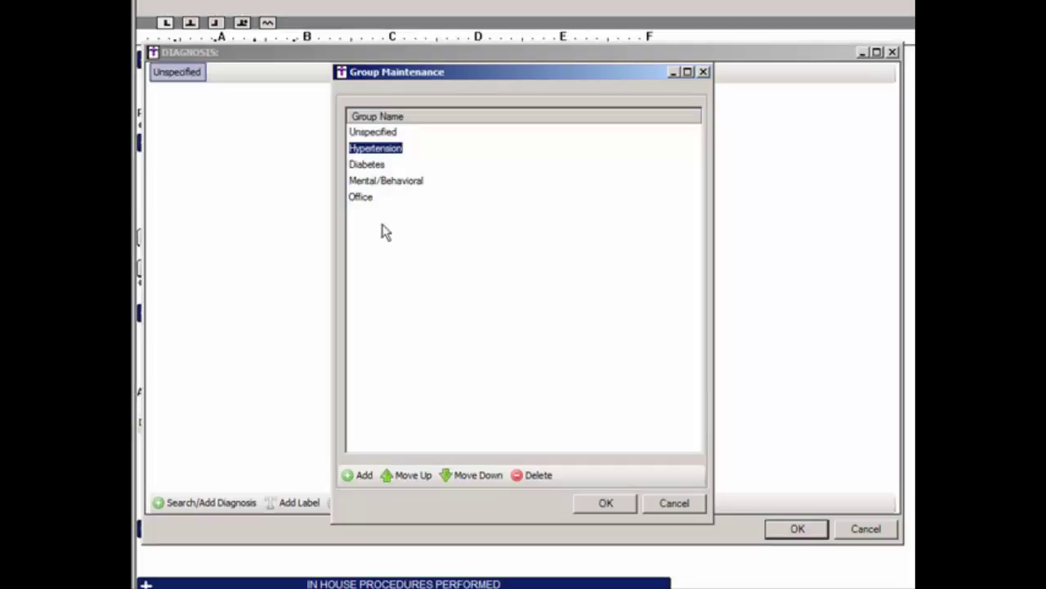
Move Mental/Behavioral below Office, then delete the Office group.
click(390, 180)
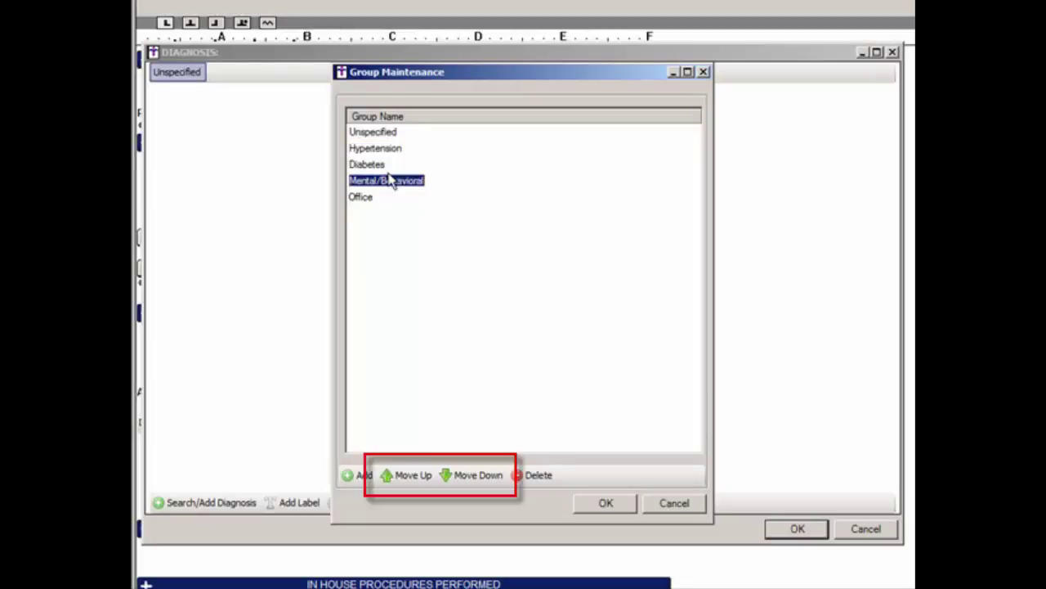
click(488, 481)
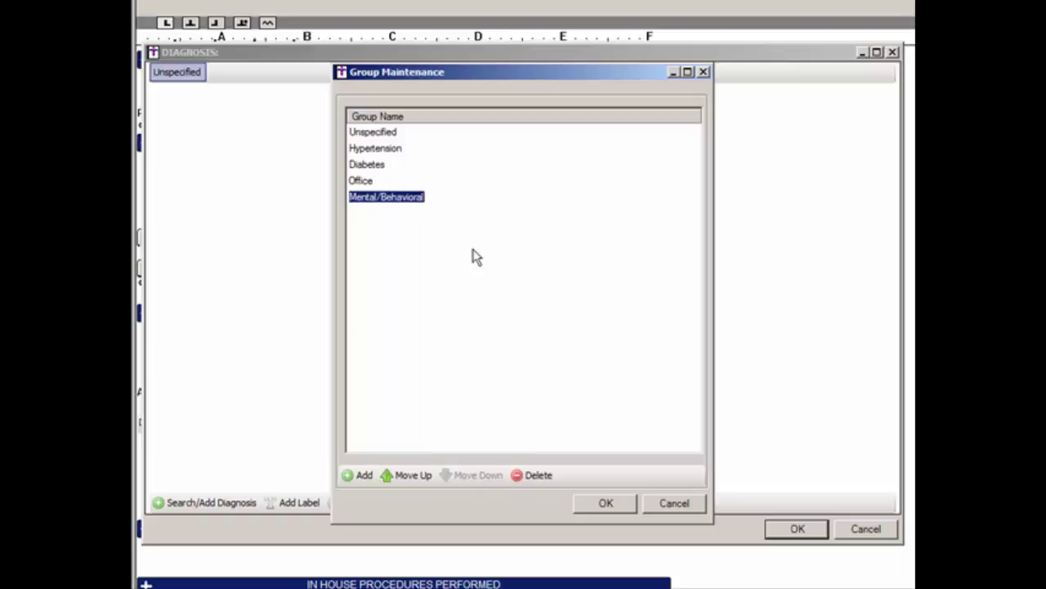
click(438, 197)
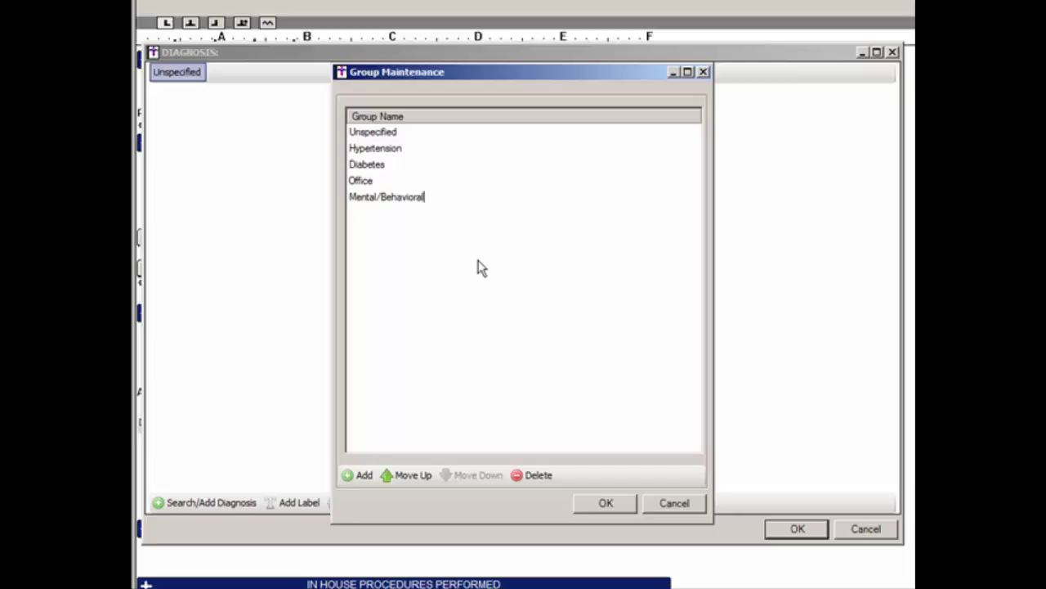
click(365, 180)
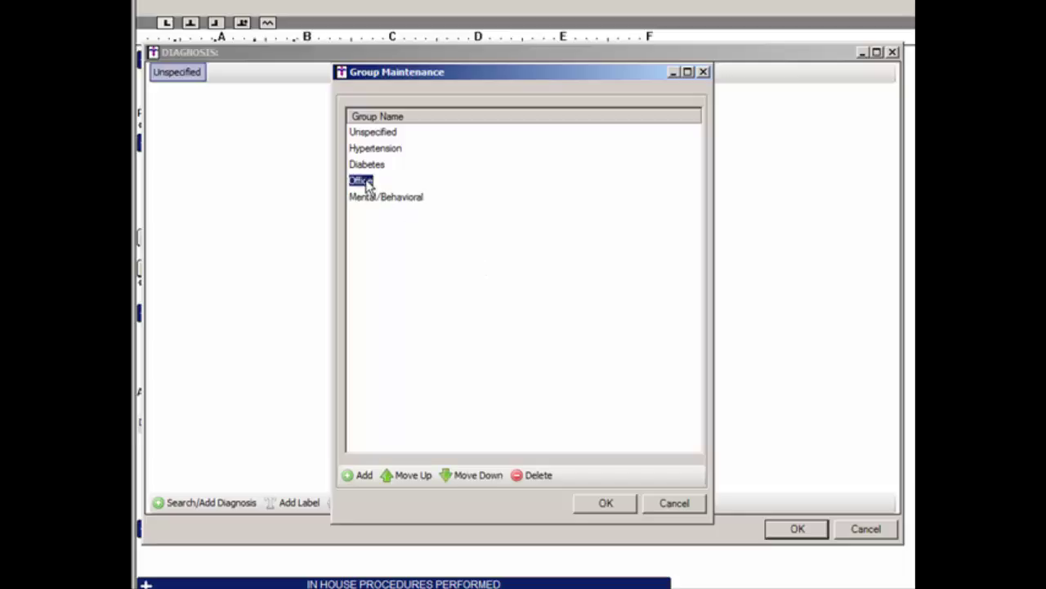
click(528, 477)
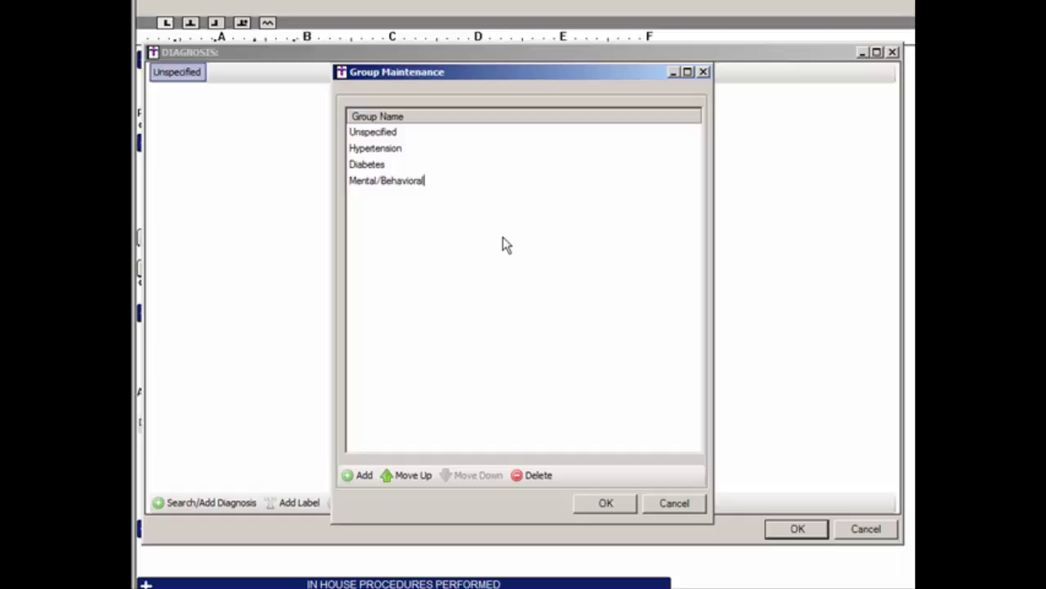
Save the diagnosis groups and open Diagnosis Search from the Hypertension tab.
click(602, 503)
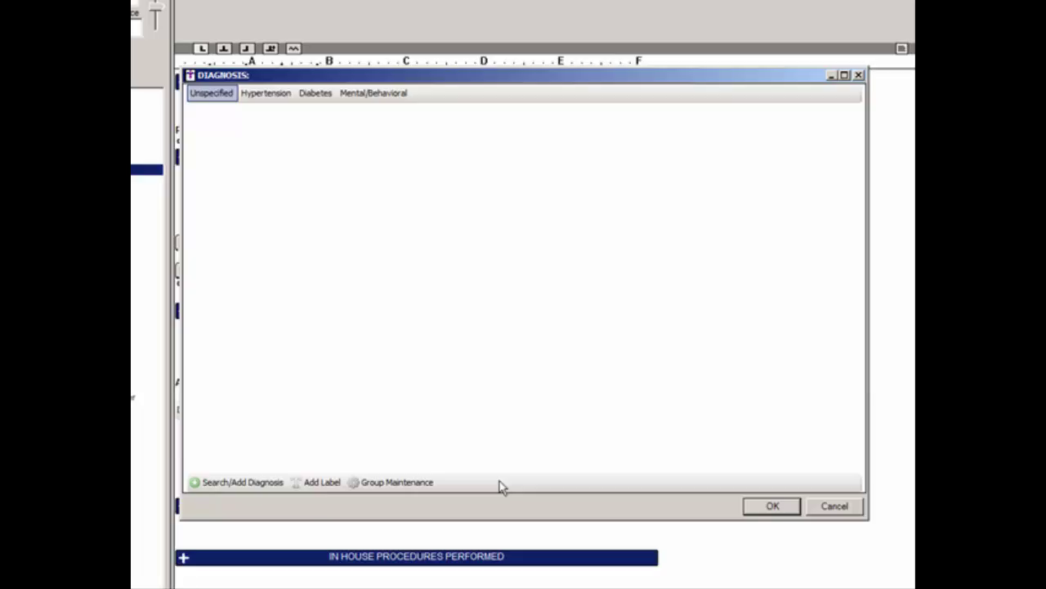
click(276, 99)
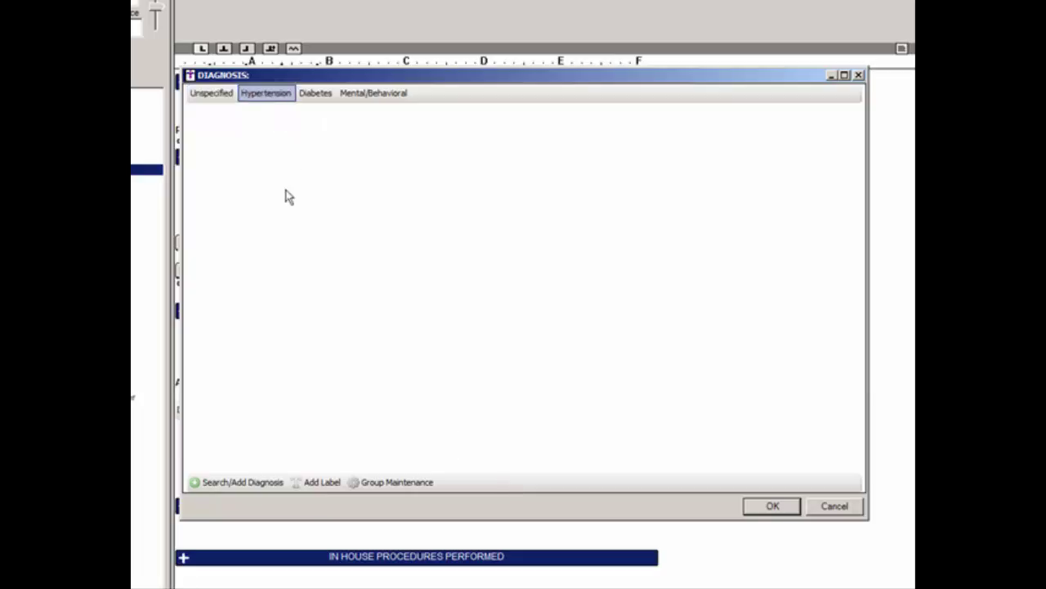
click(213, 487)
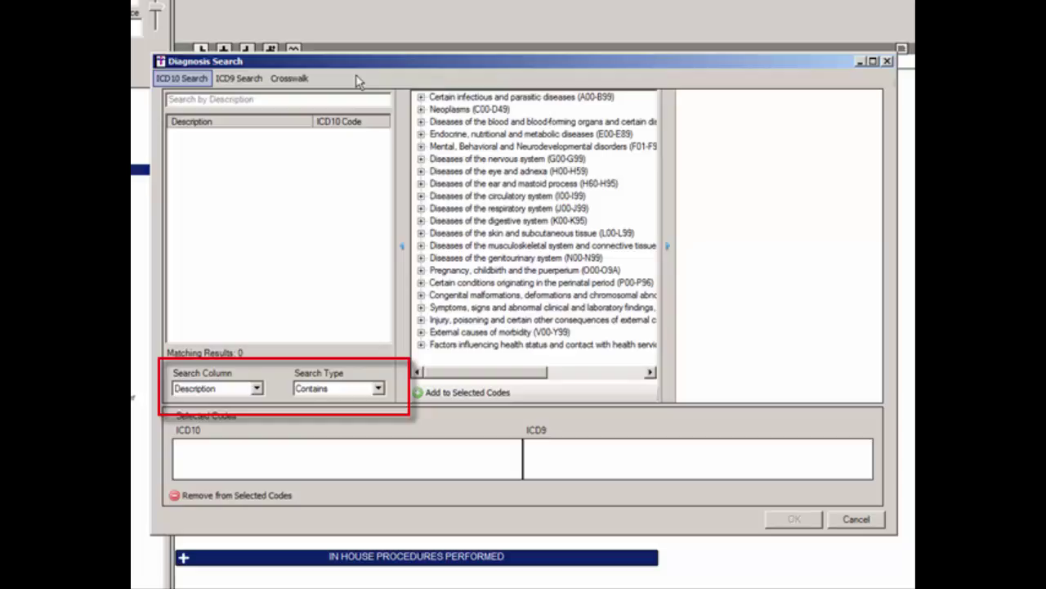
Search 'hypertension' and add I10 Essential (primary) hypertension to Selected Codes.
text(hyper)
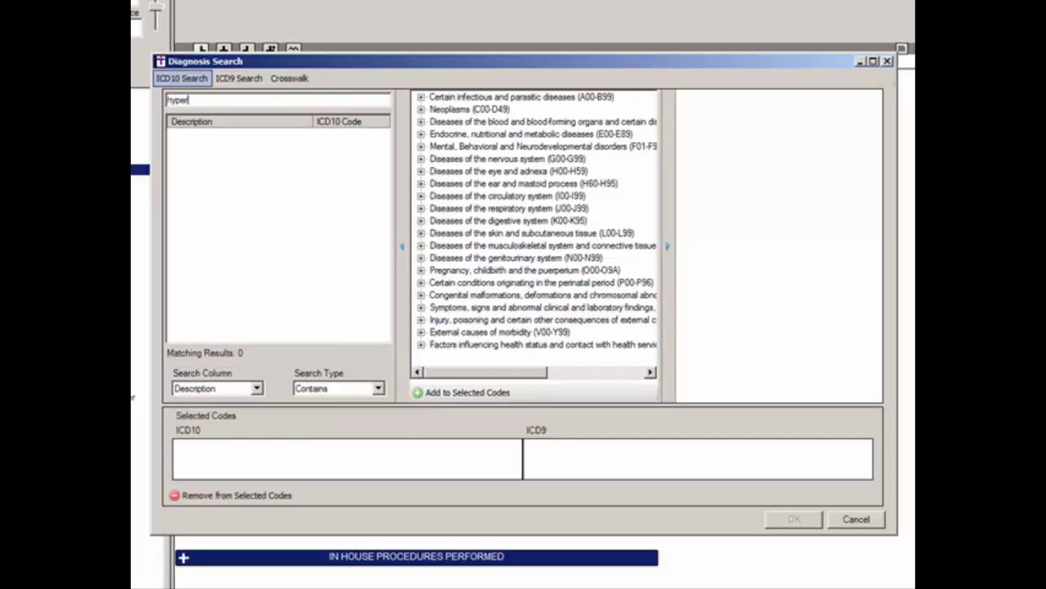
text(tension)
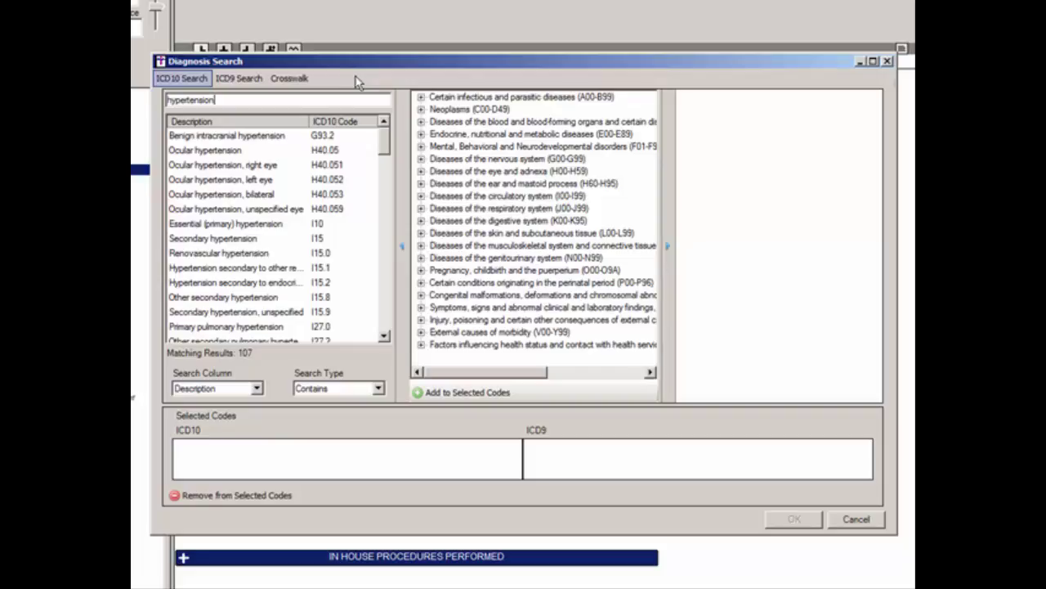
click(209, 228)
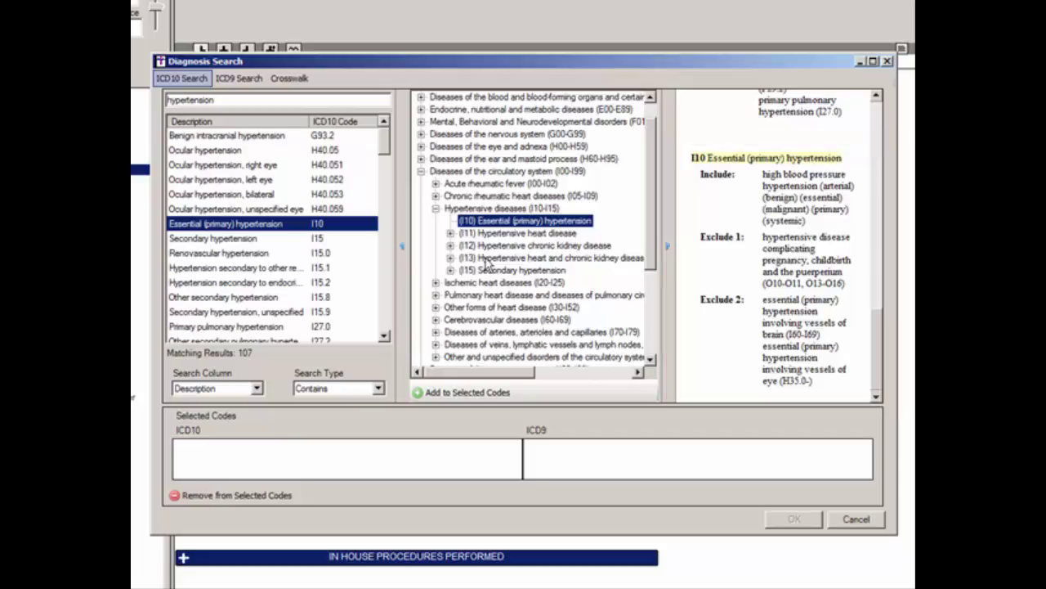
click(454, 394)
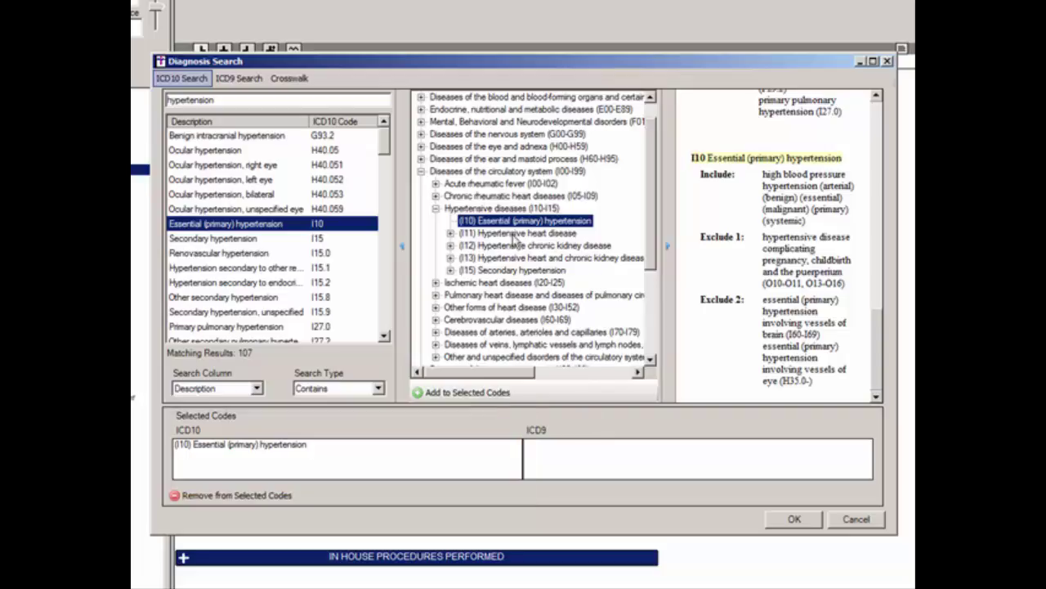
Expand the I11, I12 and I13 hypertensive code groups and the I13.1 sub-codes.
click(450, 233)
click(451, 270)
click(451, 308)
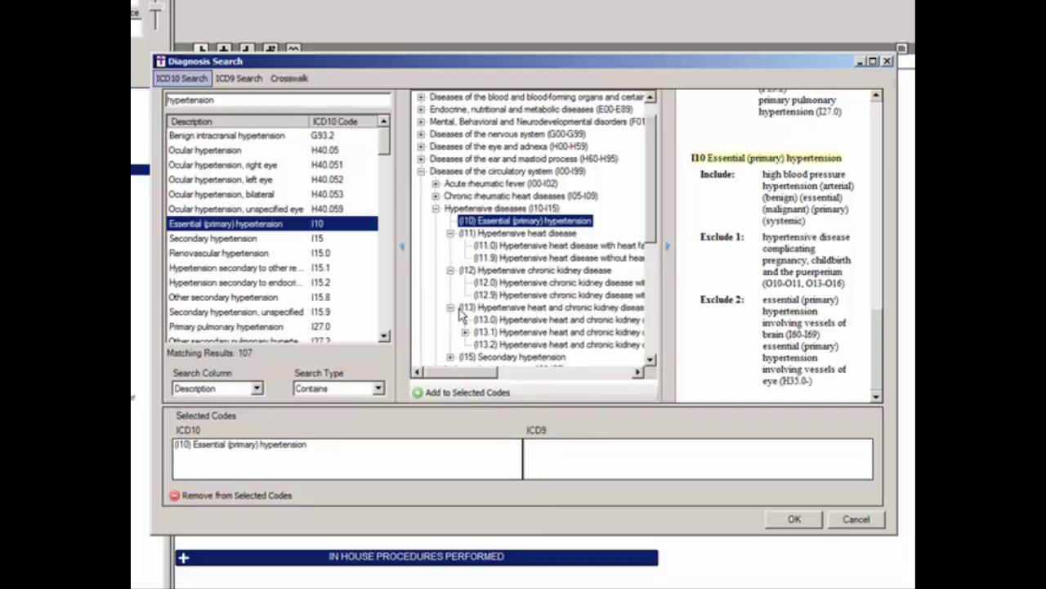
click(465, 332)
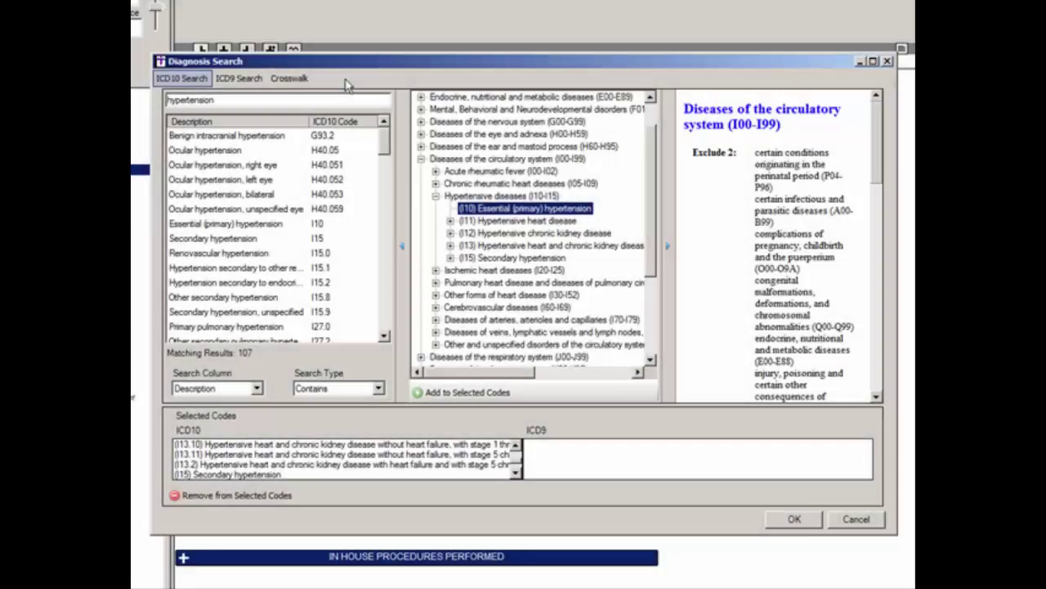
On the ICD9 search, add 401 ESSENTIAL HYPERTENSION* to the selected codes.
click(242, 79)
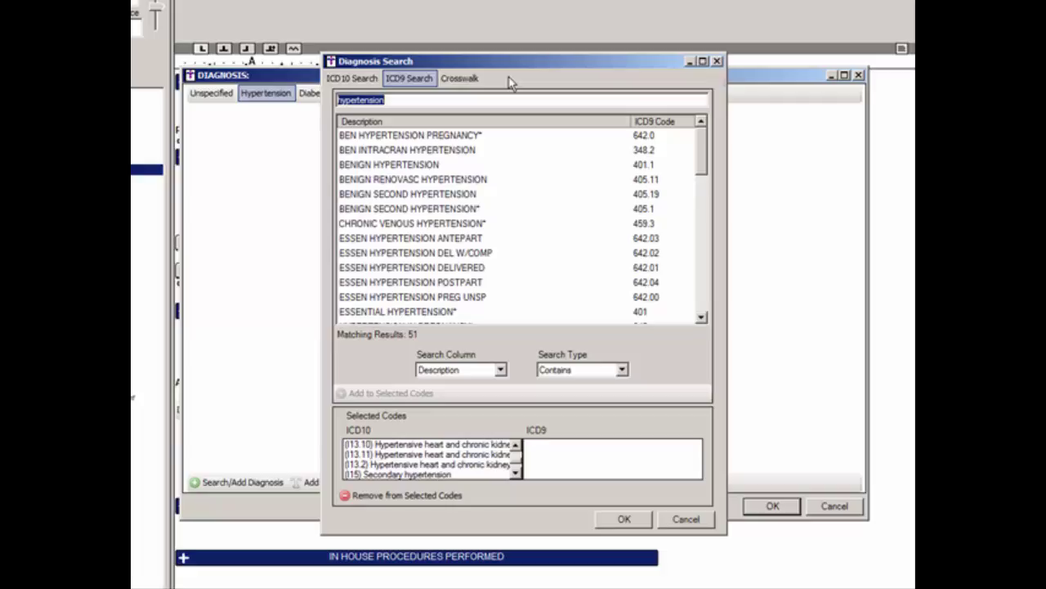
click(443, 311)
scroll(517, 329, down, 1)
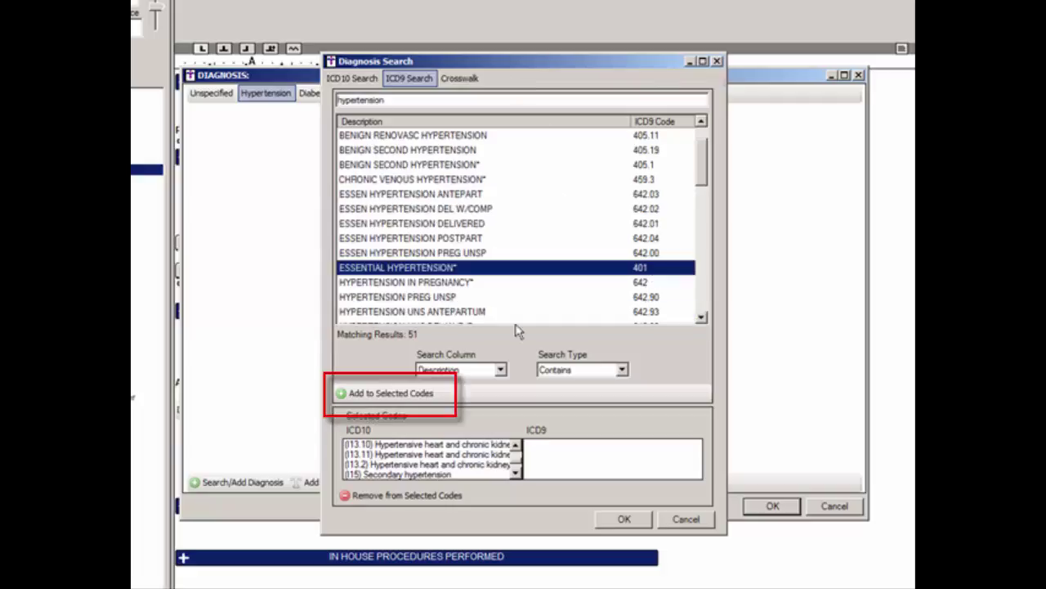
click(421, 394)
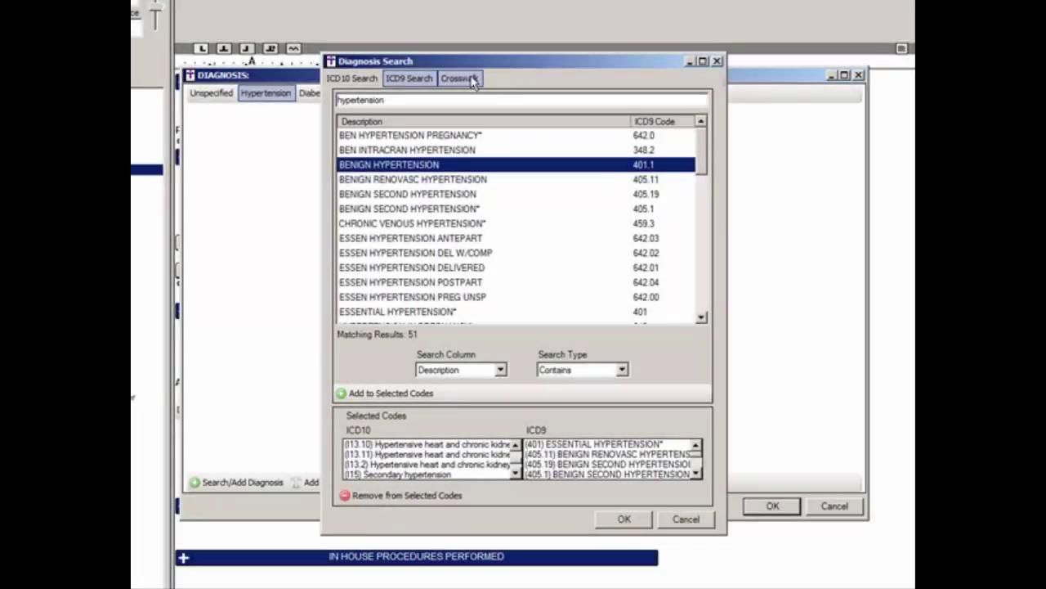
Crosswalk ICD9 401.1 and show its I10 Essential (primary) hypertension match in the code tree.
click(467, 78)
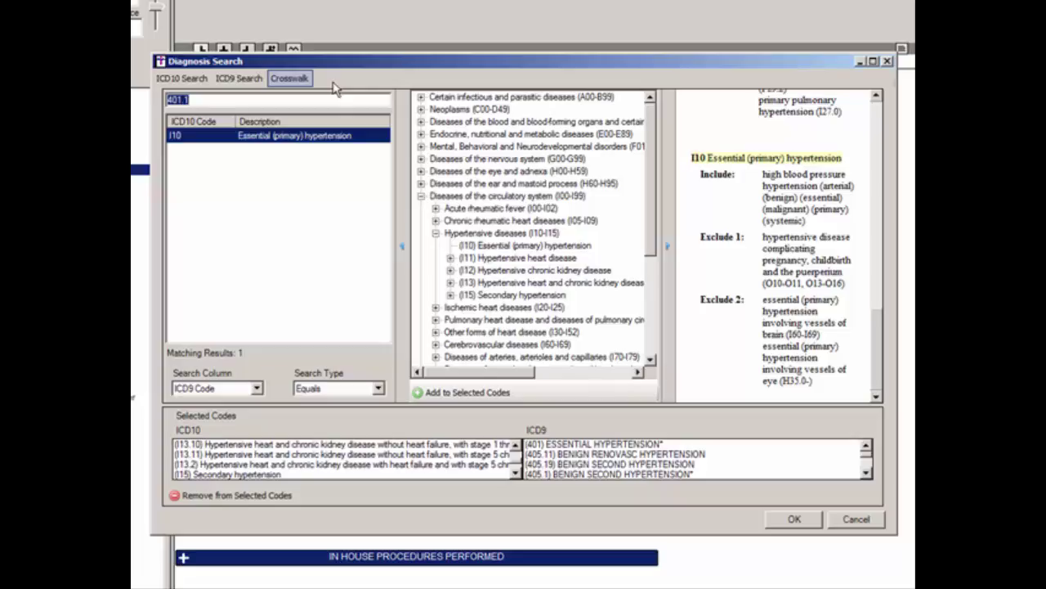
click(257, 136)
click(495, 247)
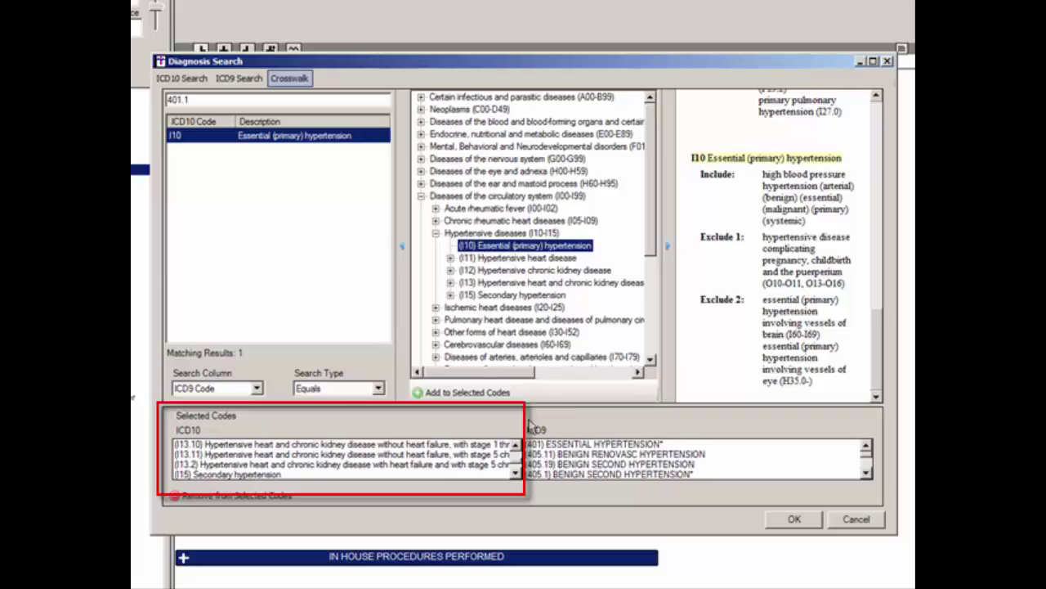
Remove 405.11 BENIGN RENOVASC HYPERTENSION from the selected ICD9 codes.
scroll(456, 449, up, 5)
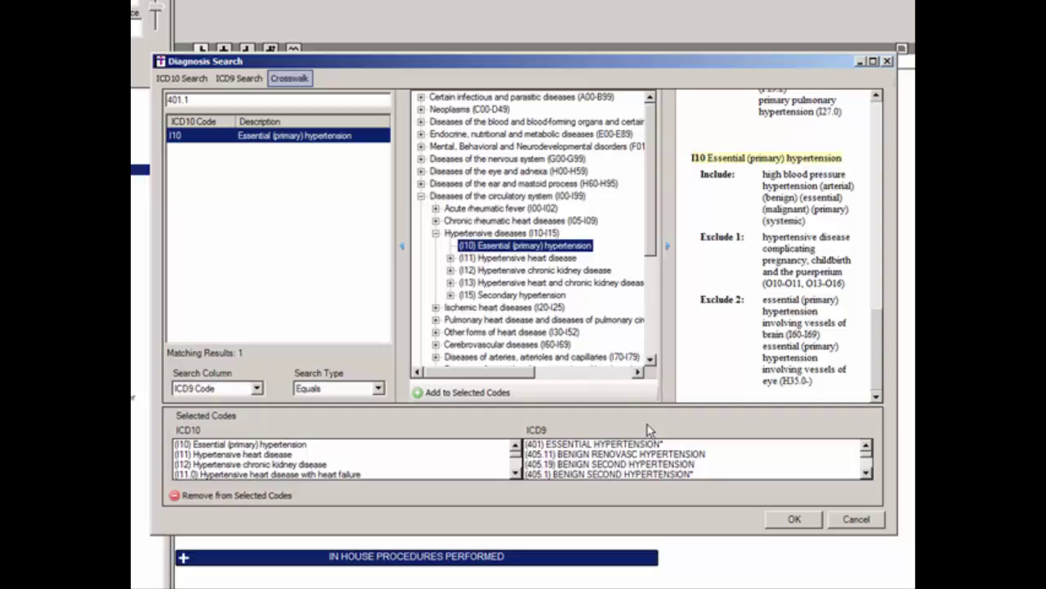
click(636, 454)
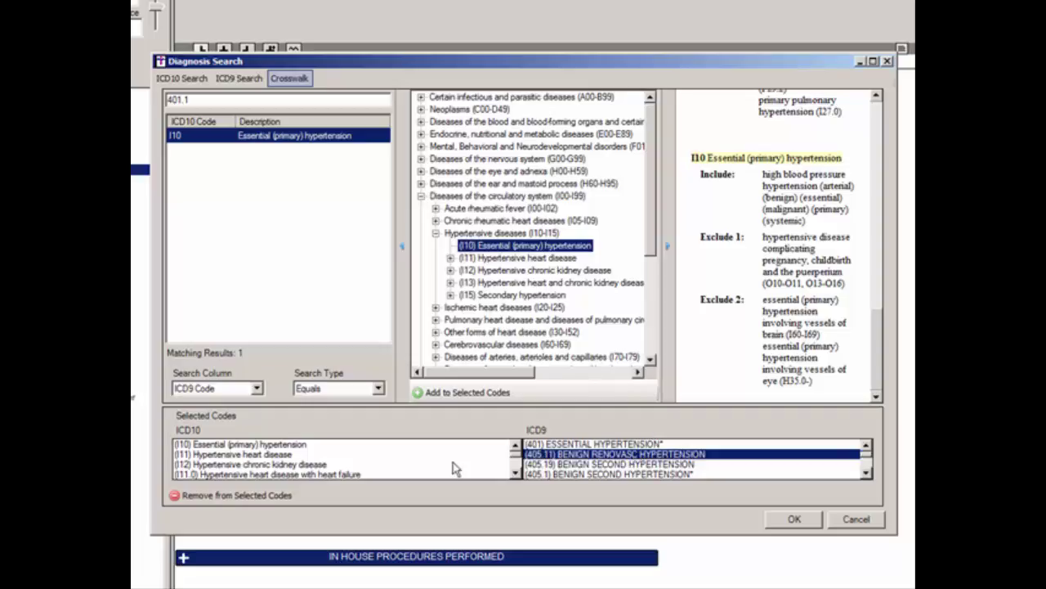
click(278, 496)
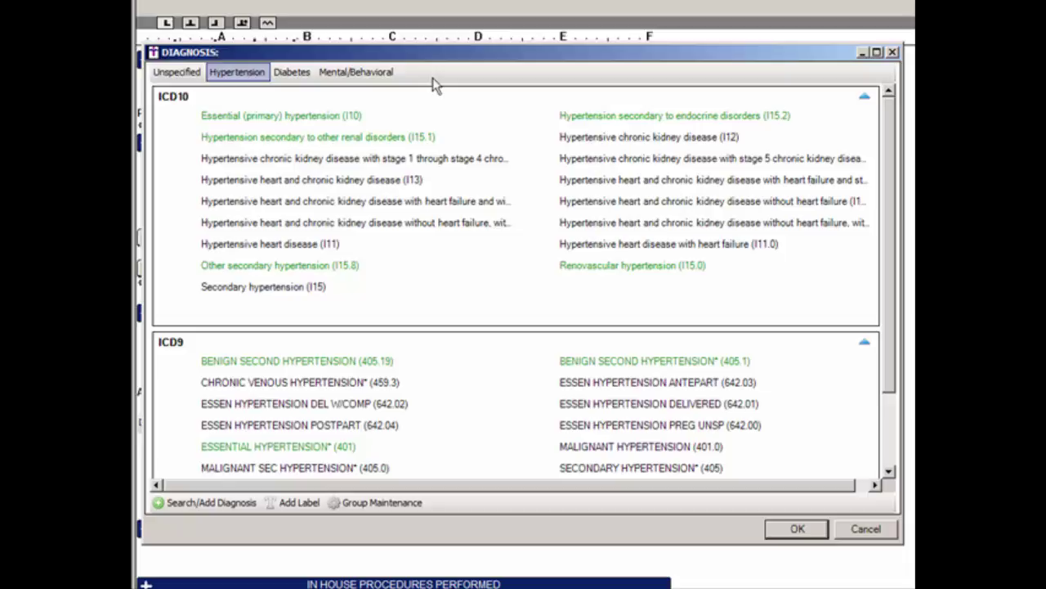
Move Secondary hypertension (I15) beneath Essential hypertension and copy Essential (primary) hypertension into the Diabetes group.
drag(270, 293, 286, 137)
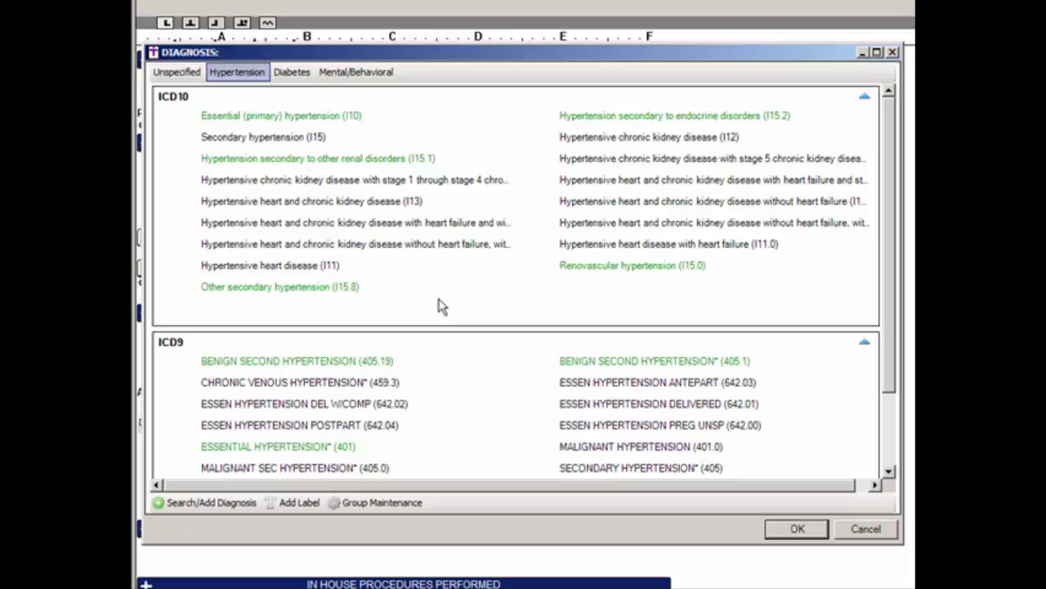
right_click(315, 117)
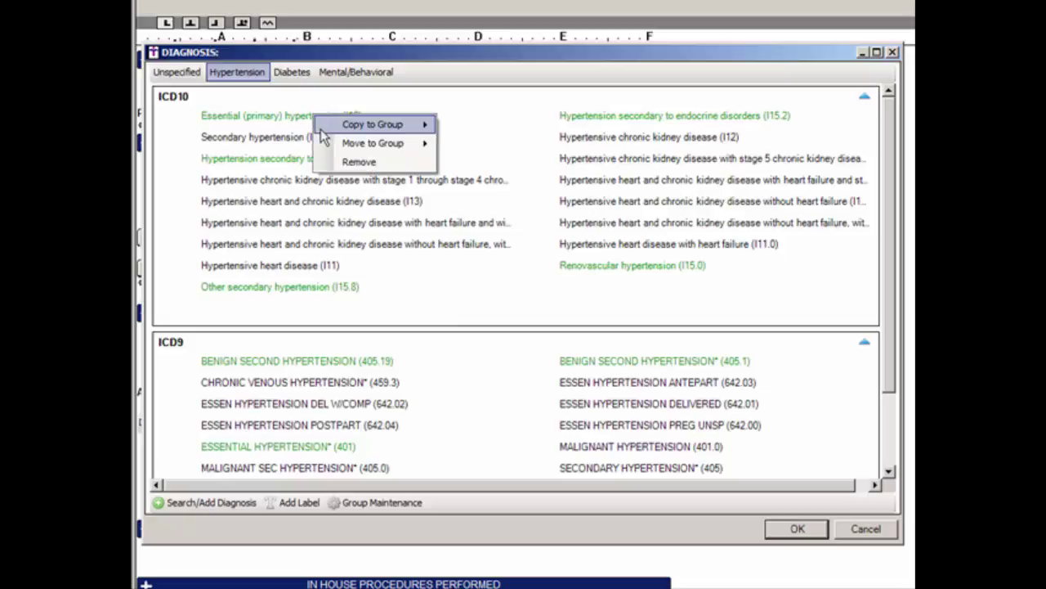
mouse_move(324, 135)
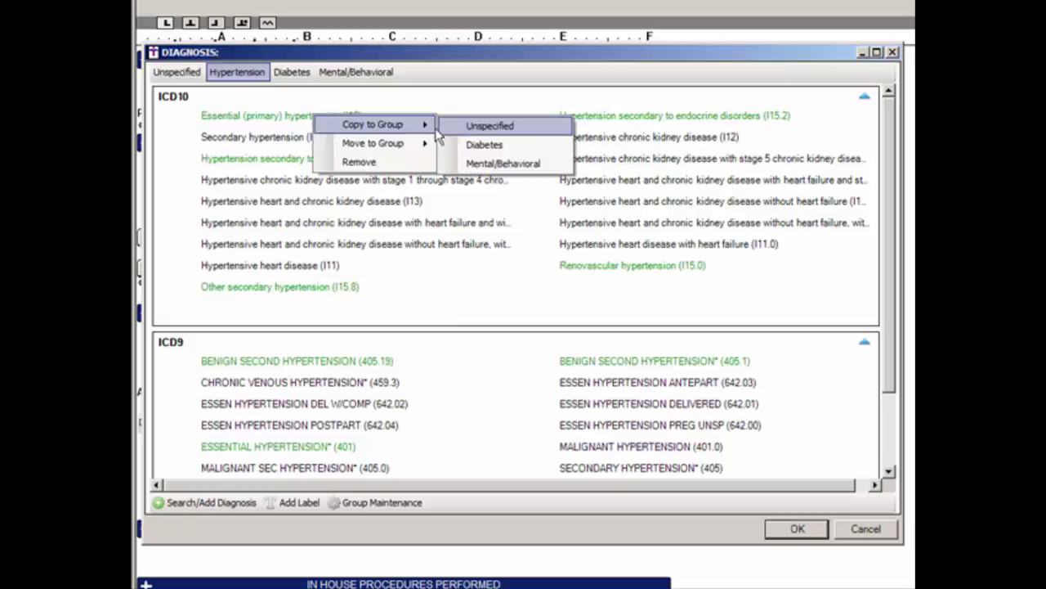
click(485, 145)
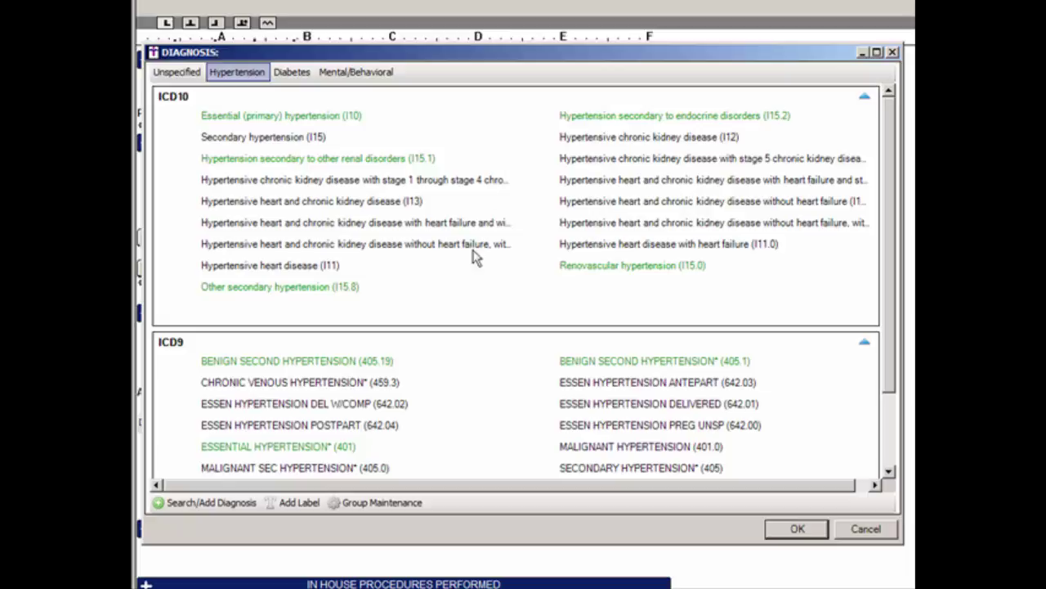
Move CHRONIC VENOUS HYPERTENSION* to the Unspecified group and remove TRANSIENT HYPERTENSION PREG*.
right_click(253, 384)
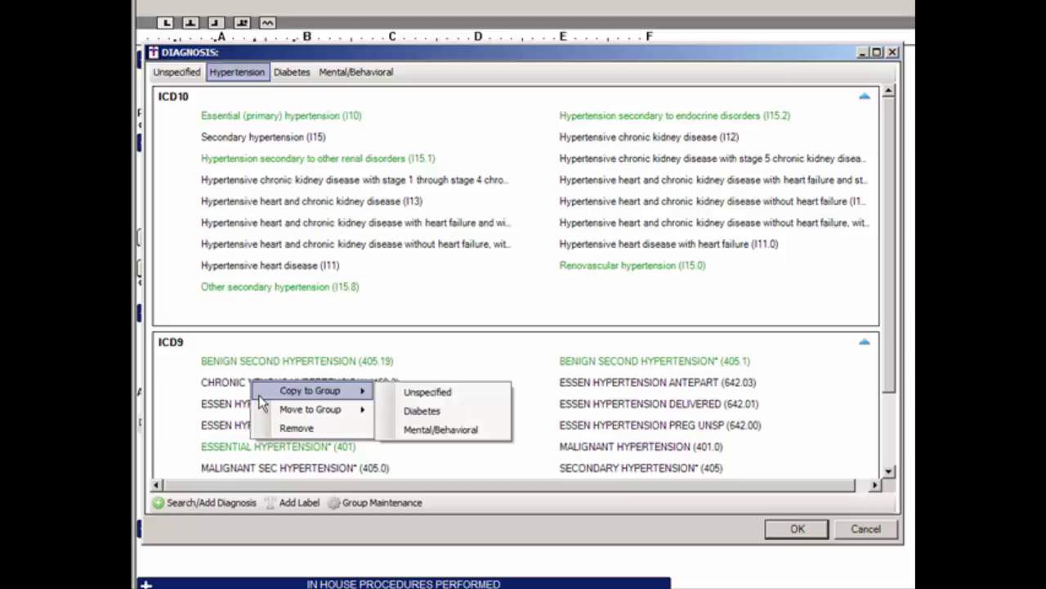
mouse_move(266, 413)
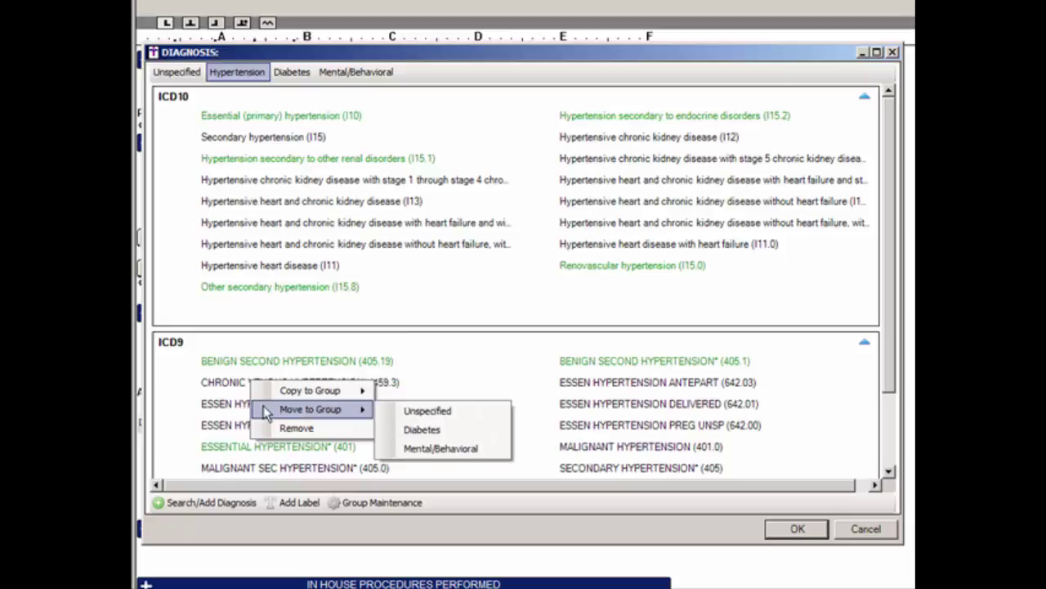
click(431, 417)
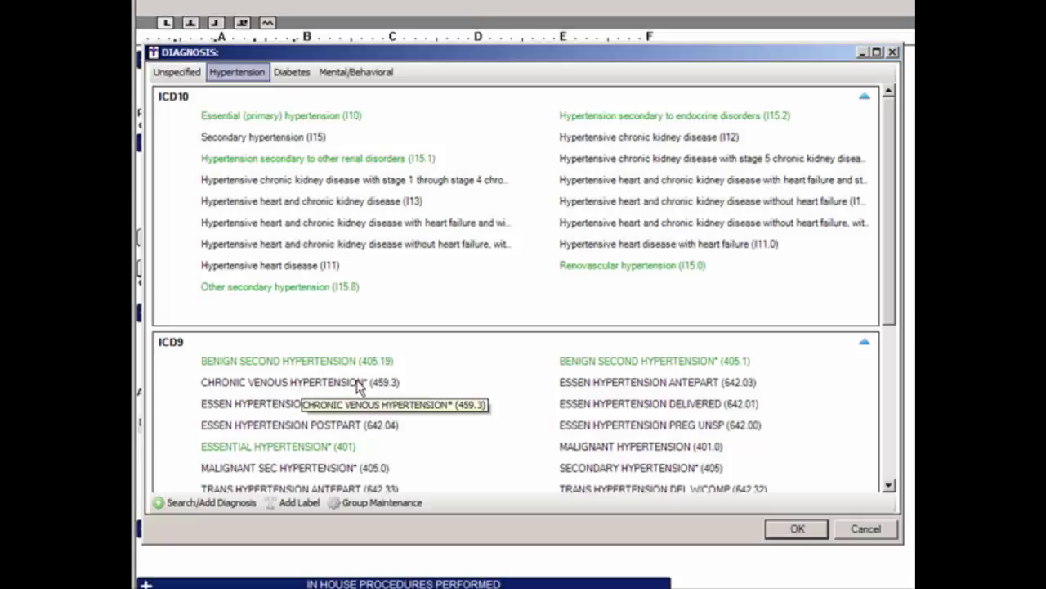
drag(902, 281, 899, 425)
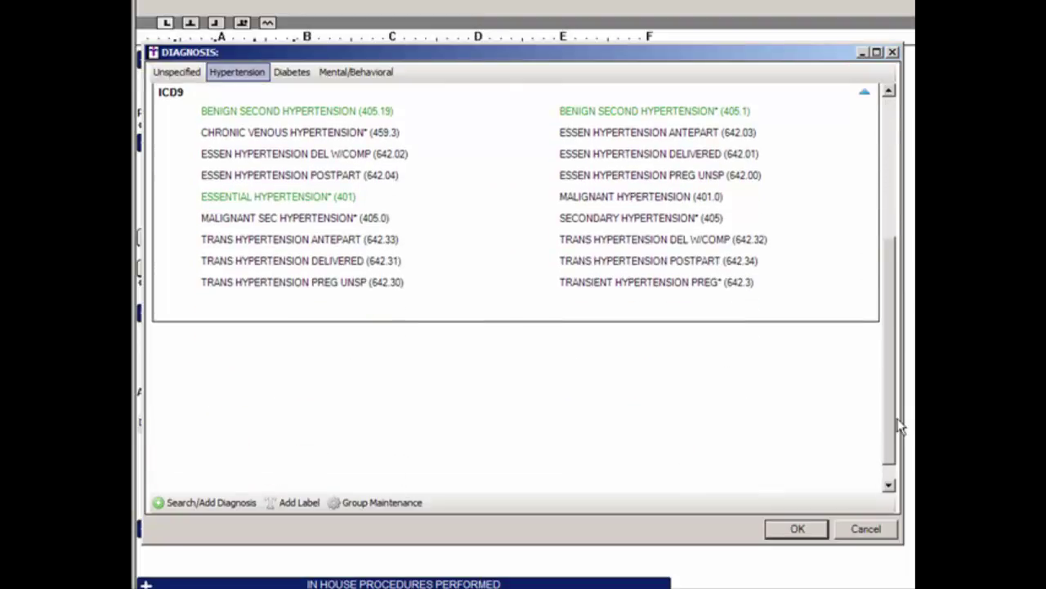
right_click(598, 286)
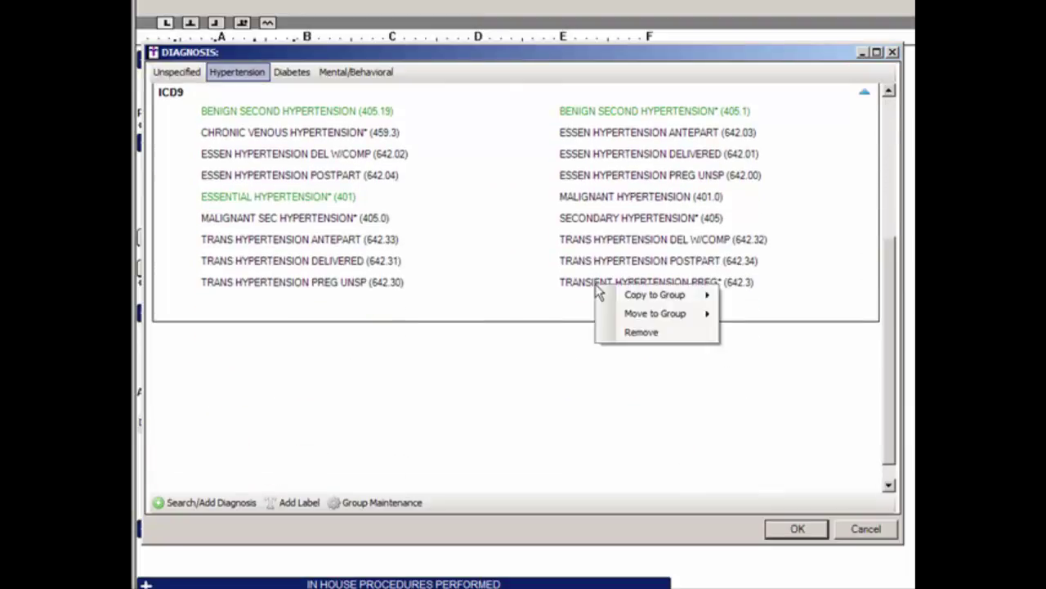
click(619, 333)
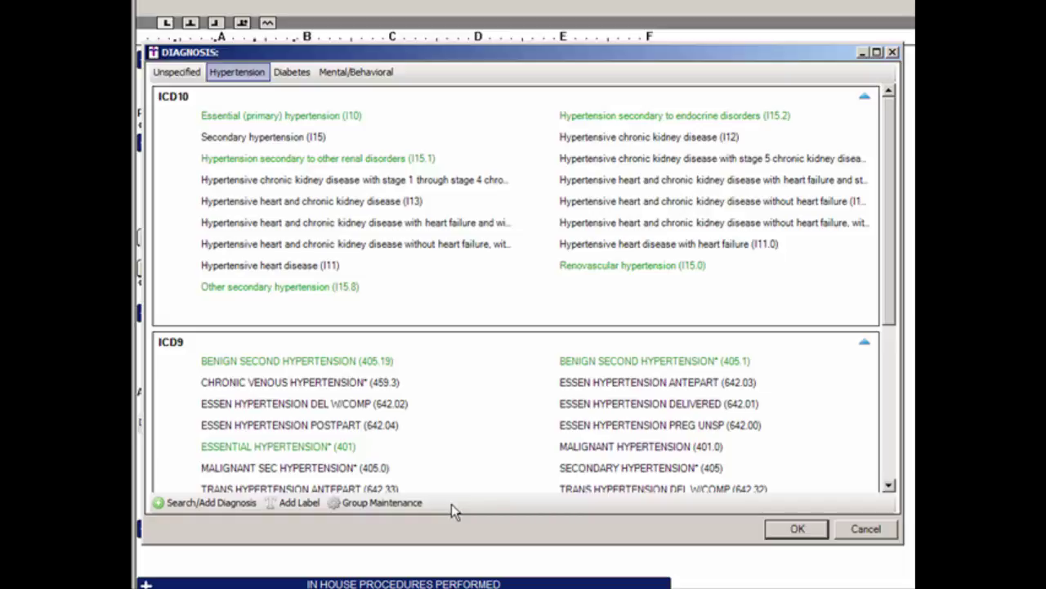
Create an ICD9 label 'Essential' and drag it to the first column's third row.
click(288, 502)
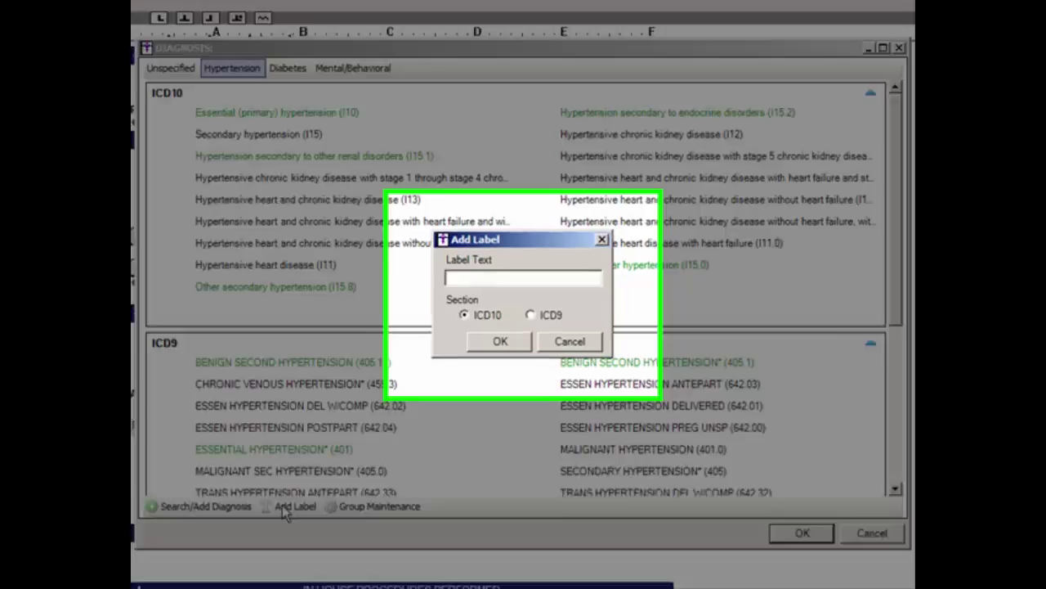
text(Ess)
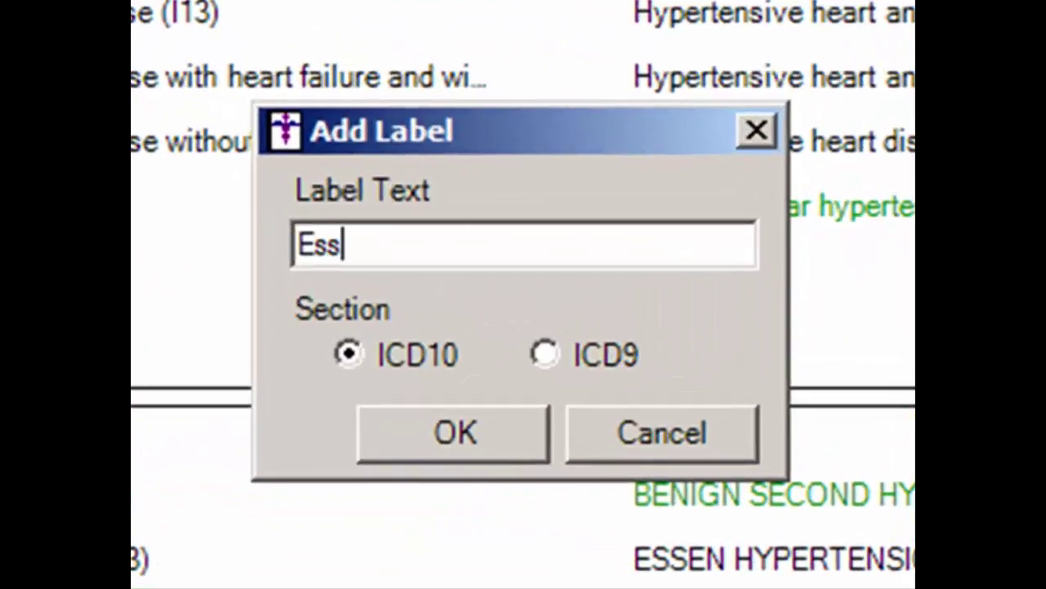
text(ential)
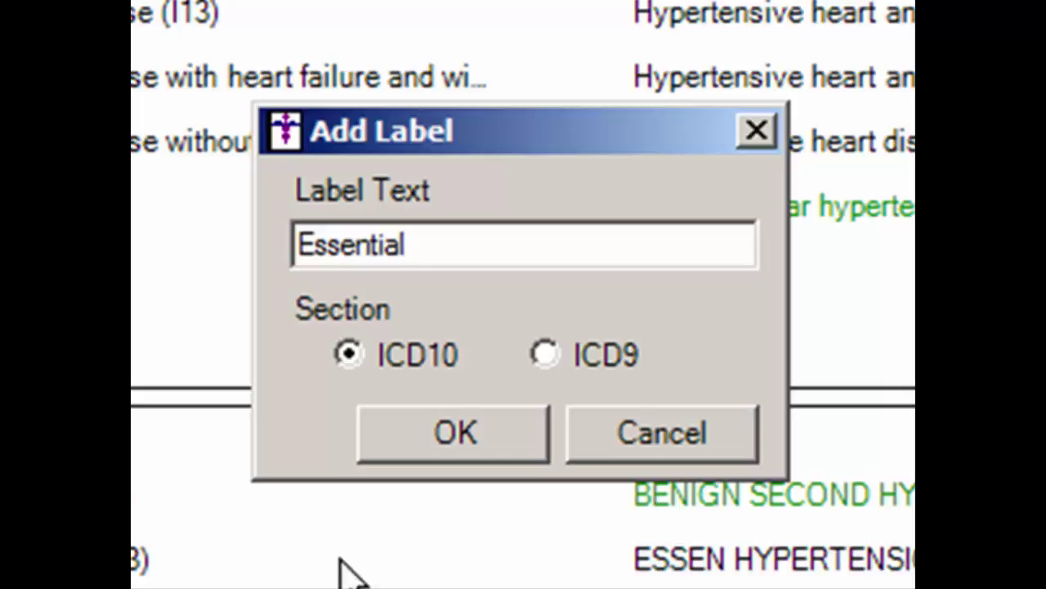
click(546, 353)
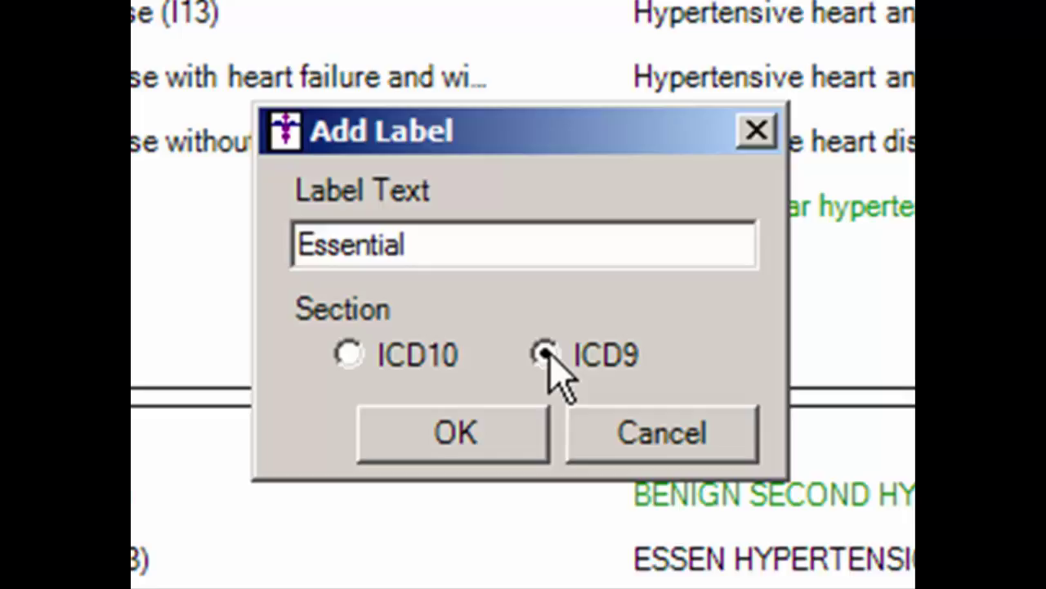
click(450, 448)
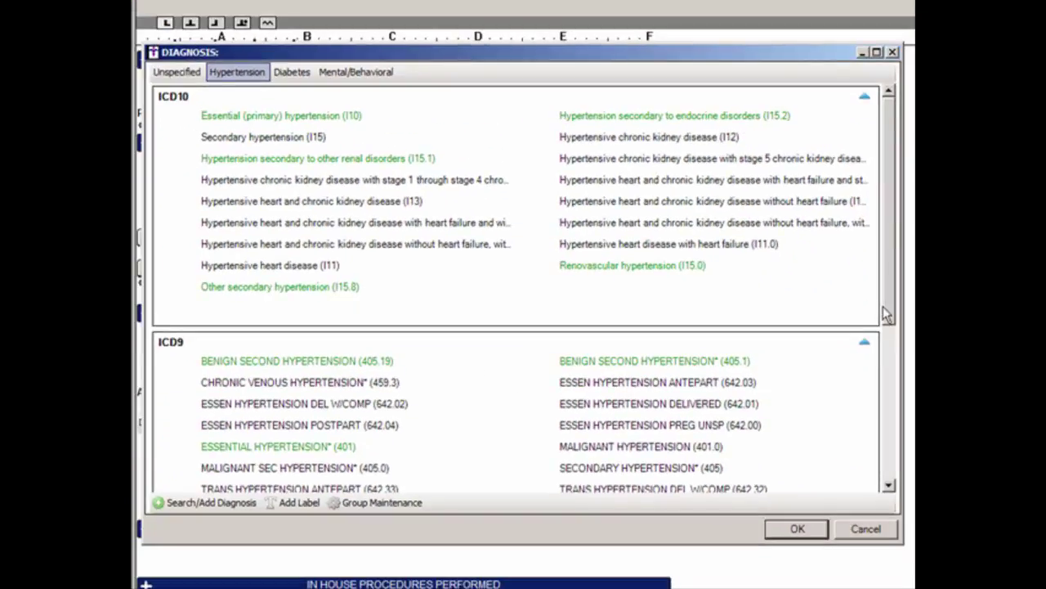
drag(883, 306, 896, 411)
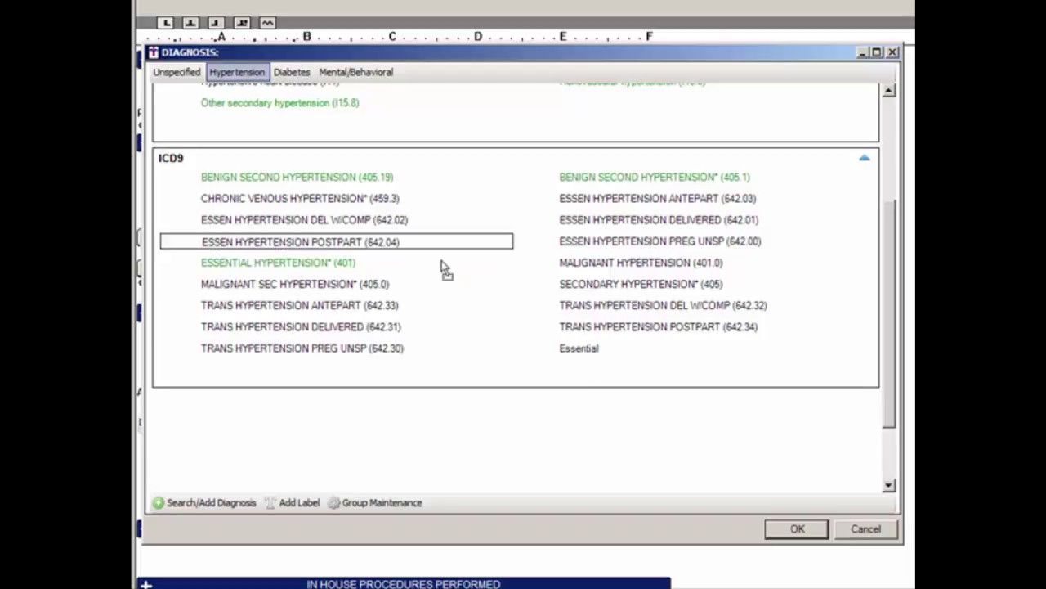
drag(296, 215, 297, 215)
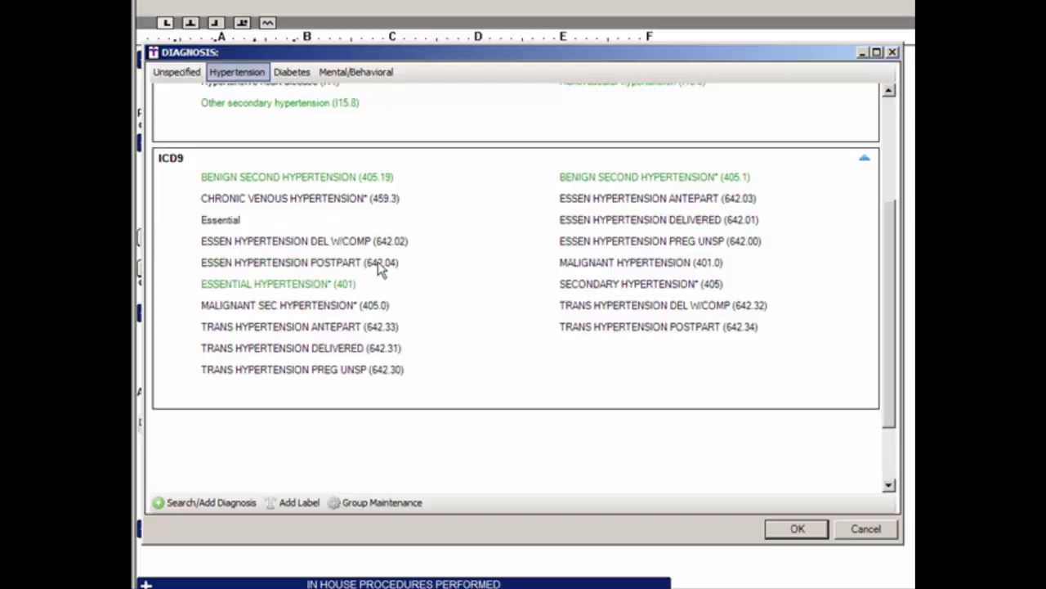
Delete the Essential label from the Hypertension ICD9 list.
right_click(231, 225)
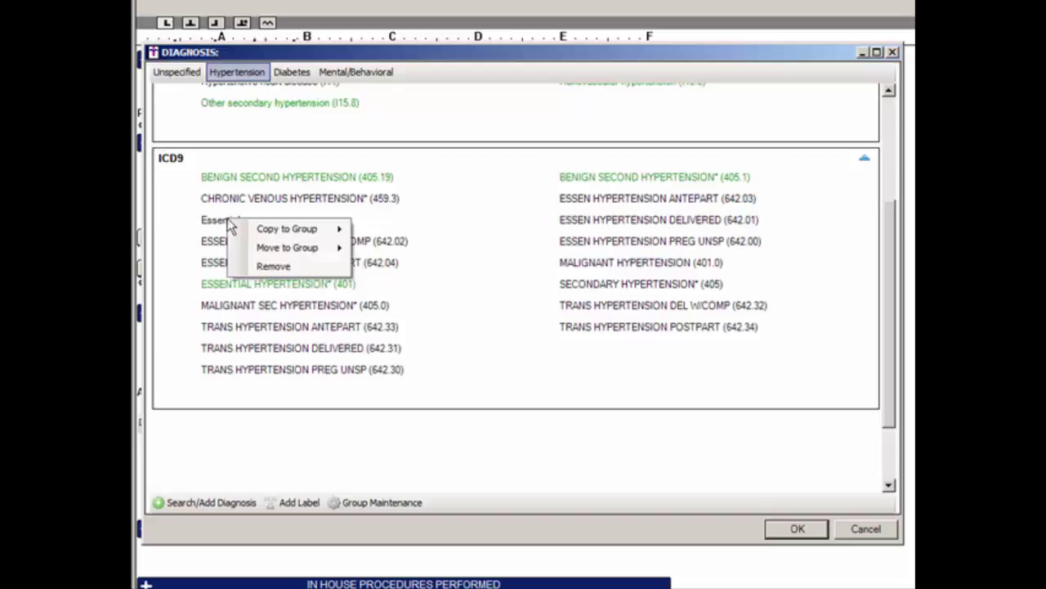
mouse_move(284, 228)
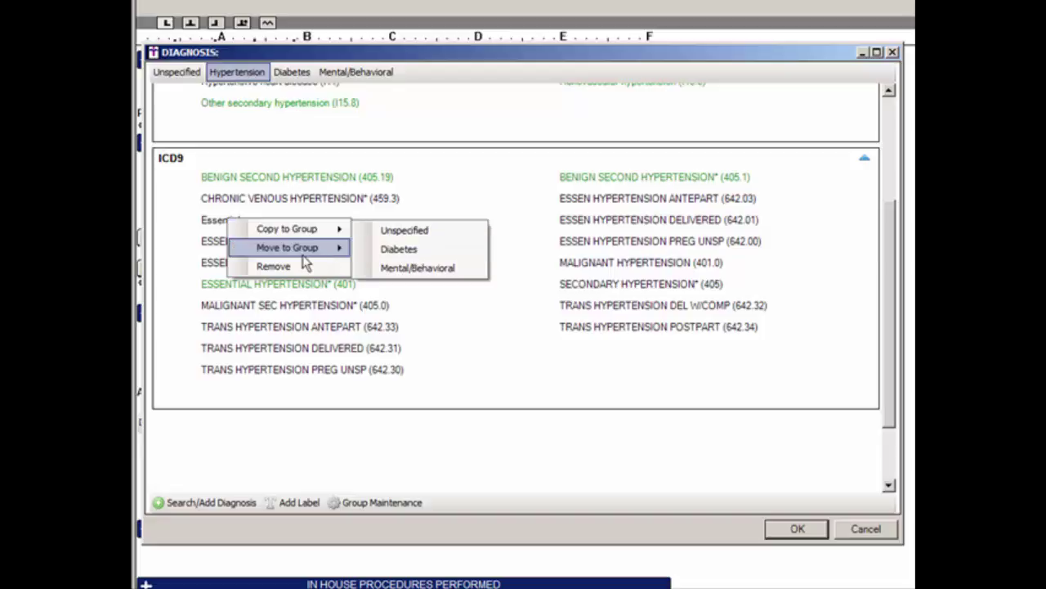
mouse_move(302, 252)
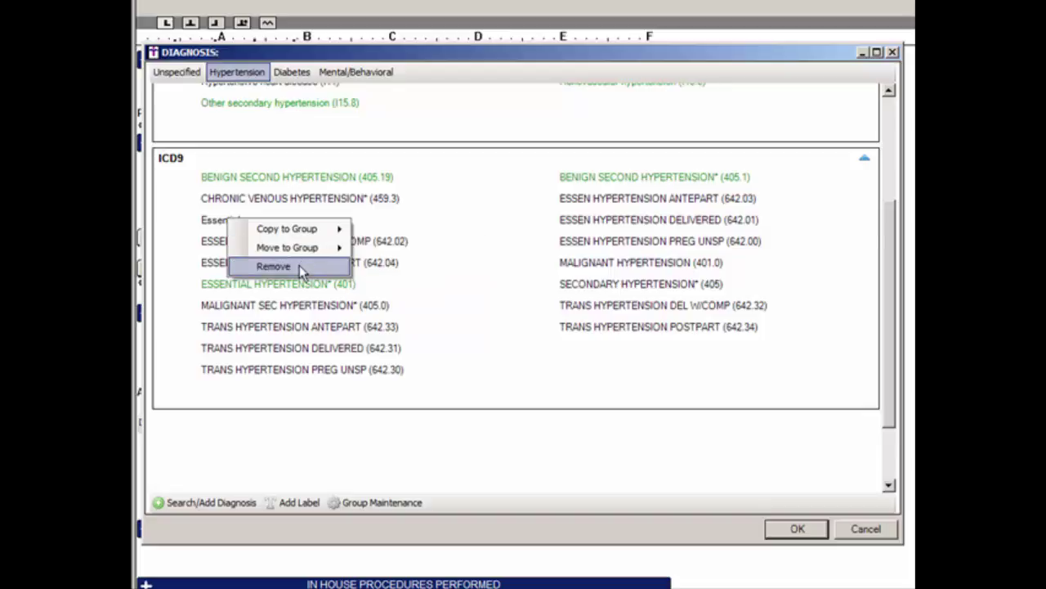
click(299, 265)
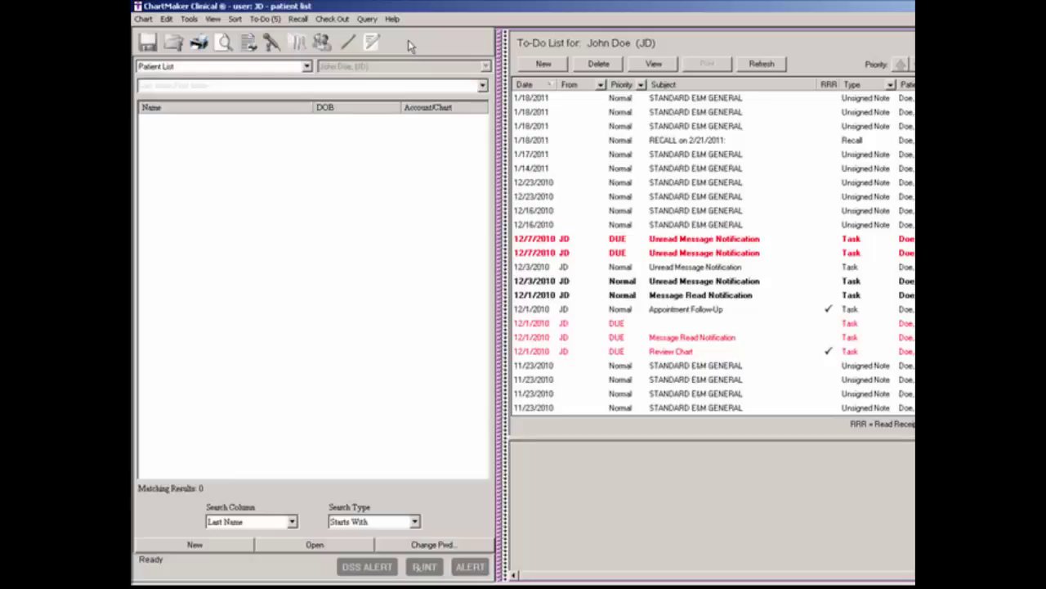
Open the Meaningful Use Standard E&M General template from the template list filtered by 'meaning'.
click(214, 18)
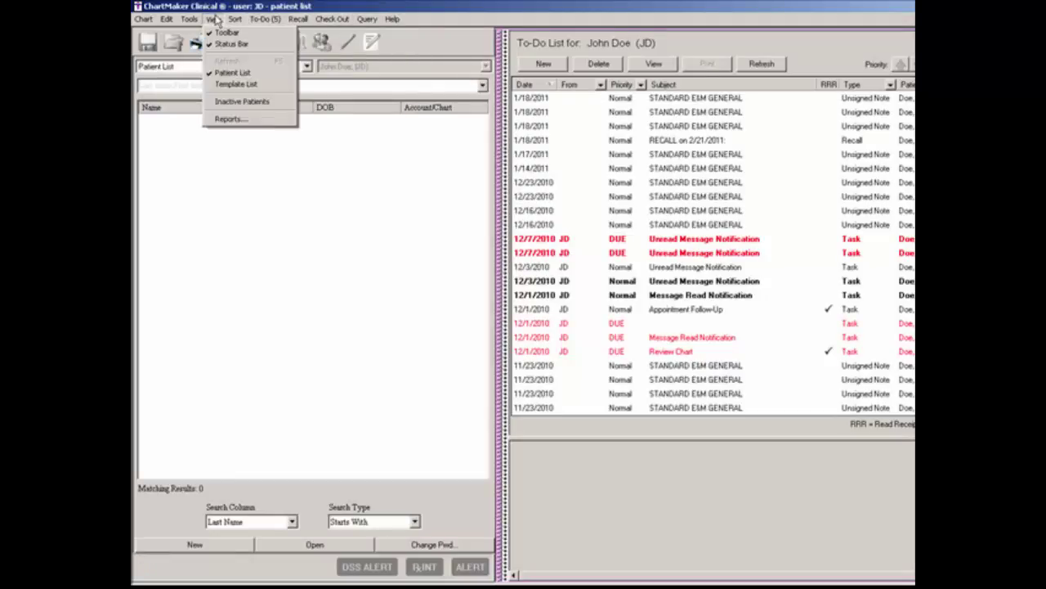
click(232, 85)
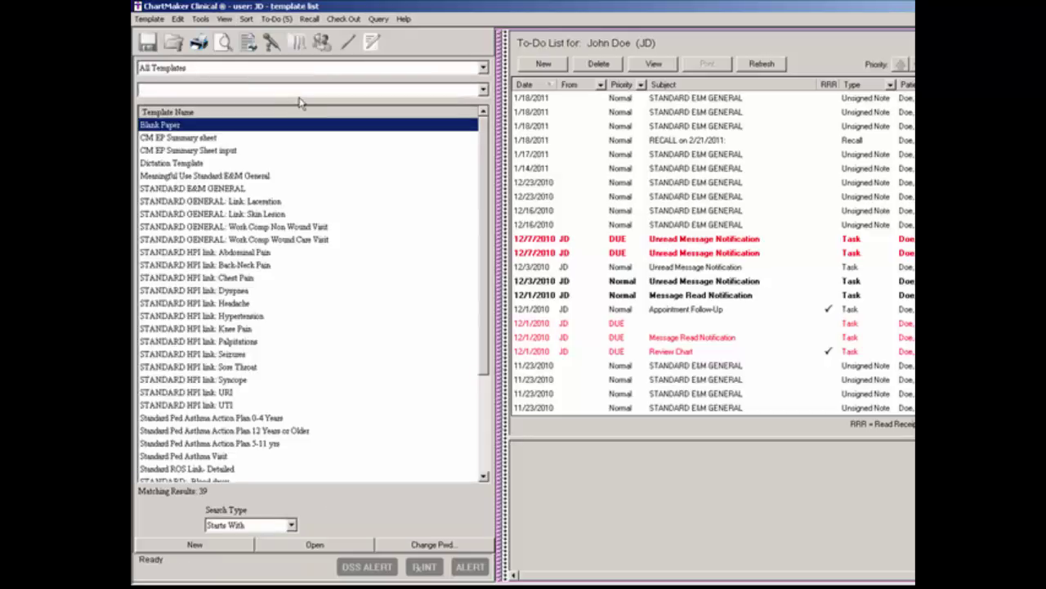
text(meaning)
key(Return)
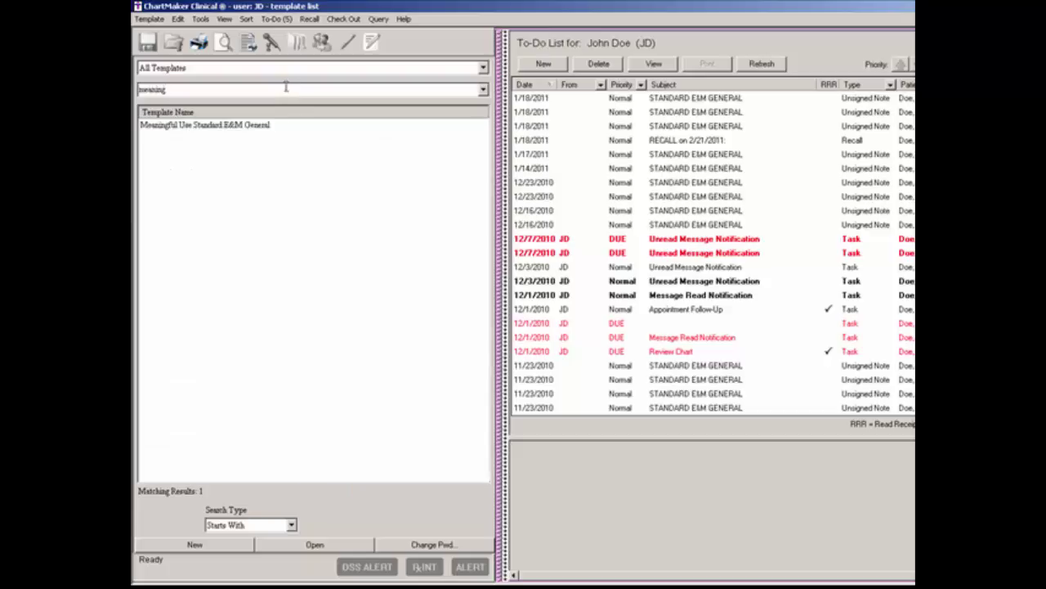
click(243, 125)
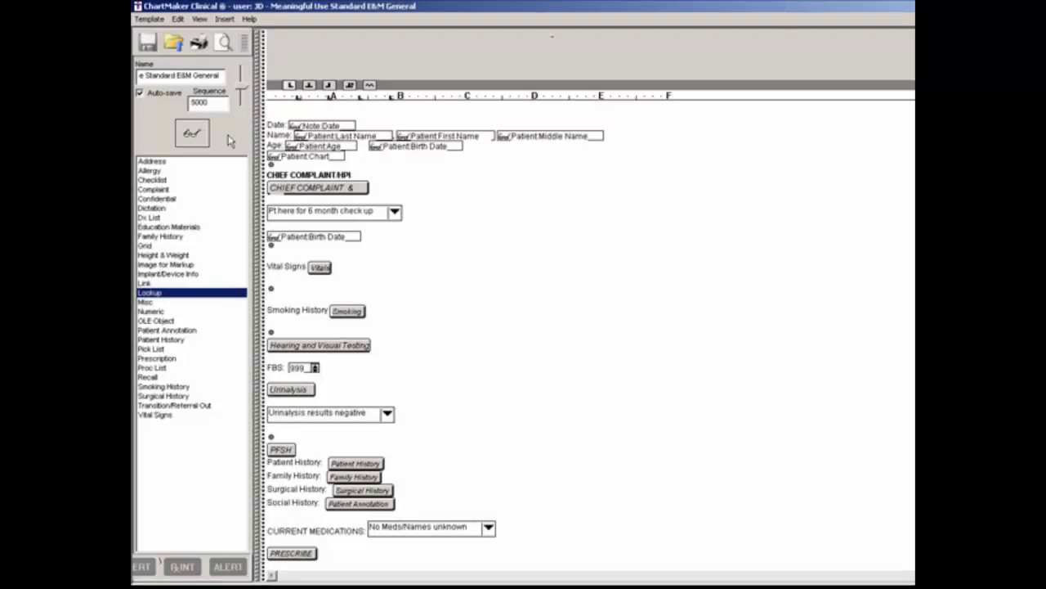
Pick Education Materials and insert blank lines above the 'I will see the patient back' line.
click(185, 228)
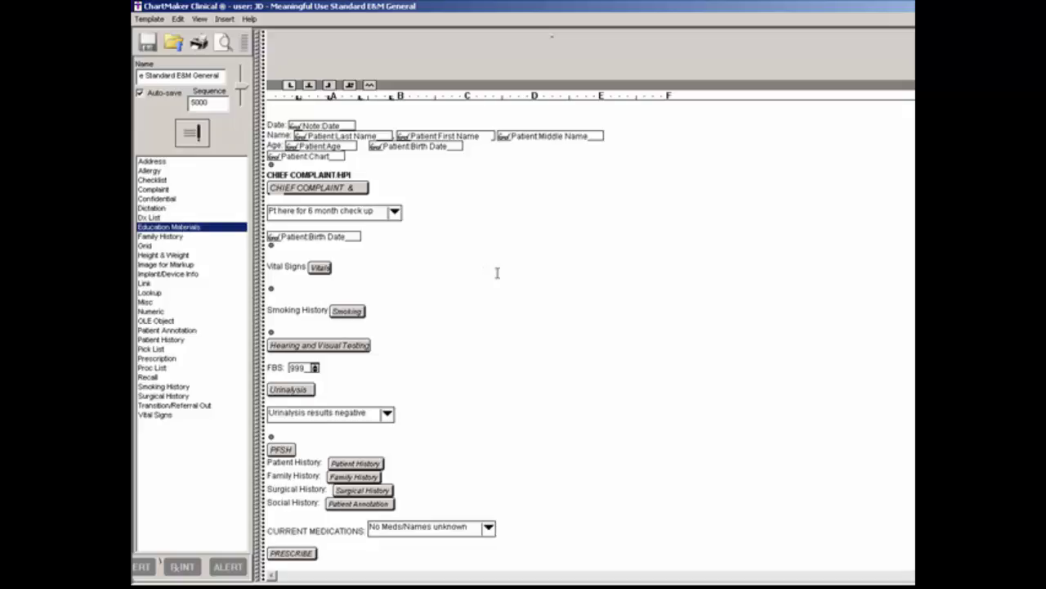
scroll(592, 291, down, 5)
scroll(474, 318, down, 8)
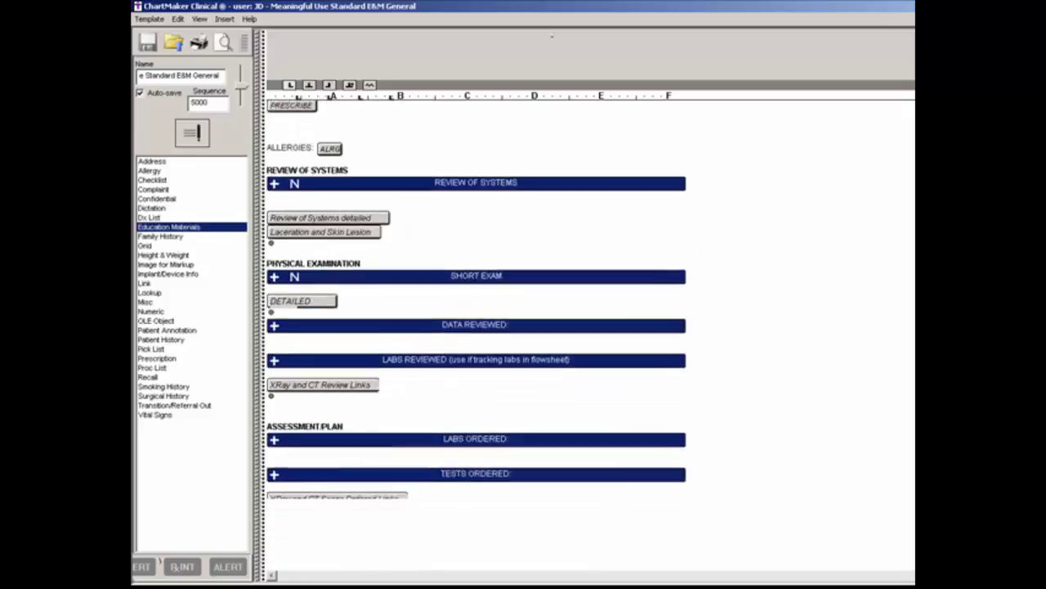
scroll(858, 460, down, 1)
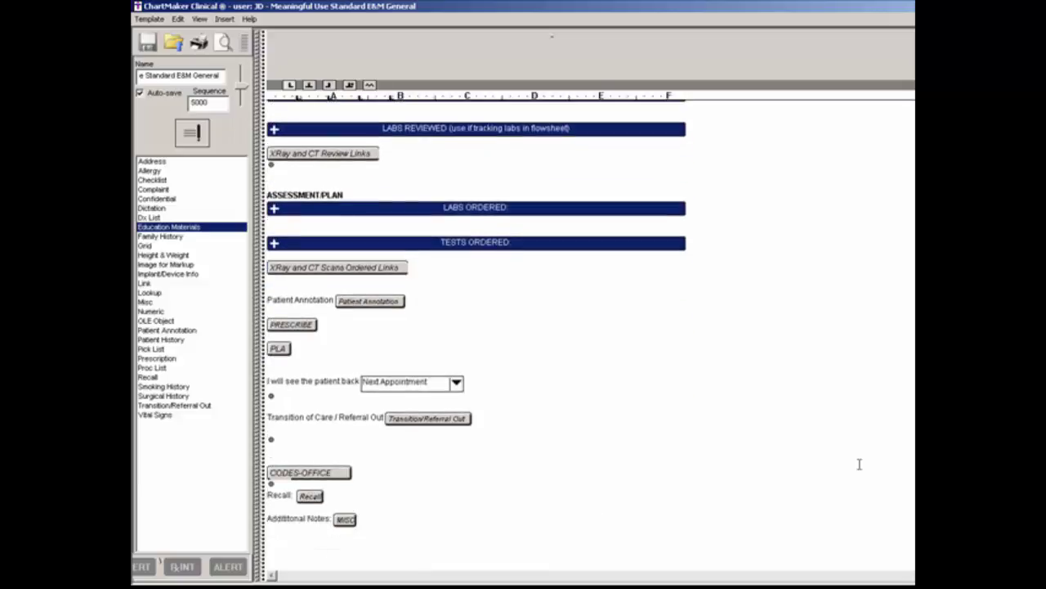
click(280, 367)
key(Return)
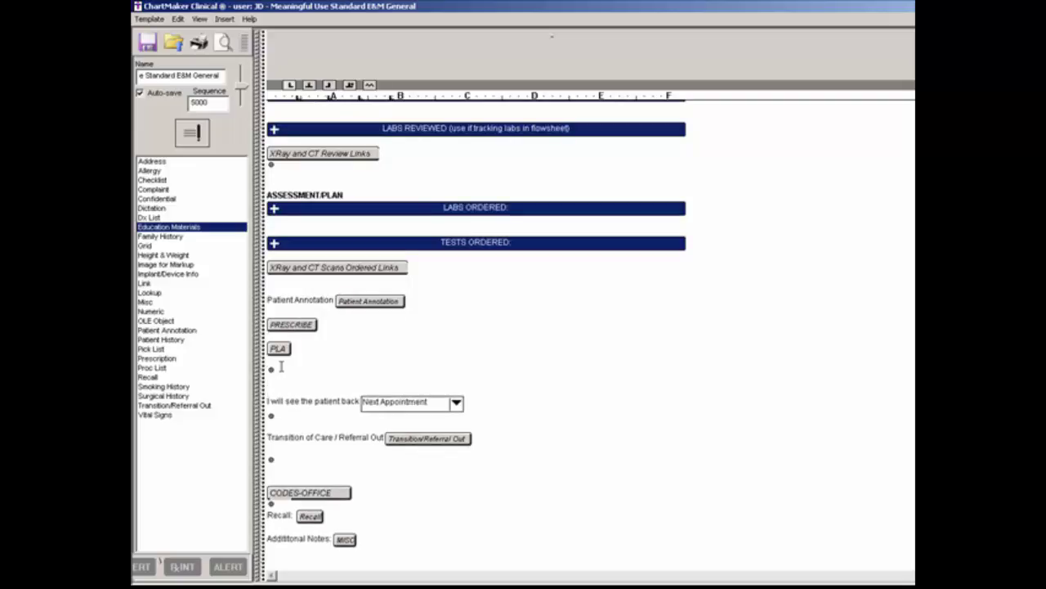
key(Return)
key(Up)
key(Return)
key(Return)
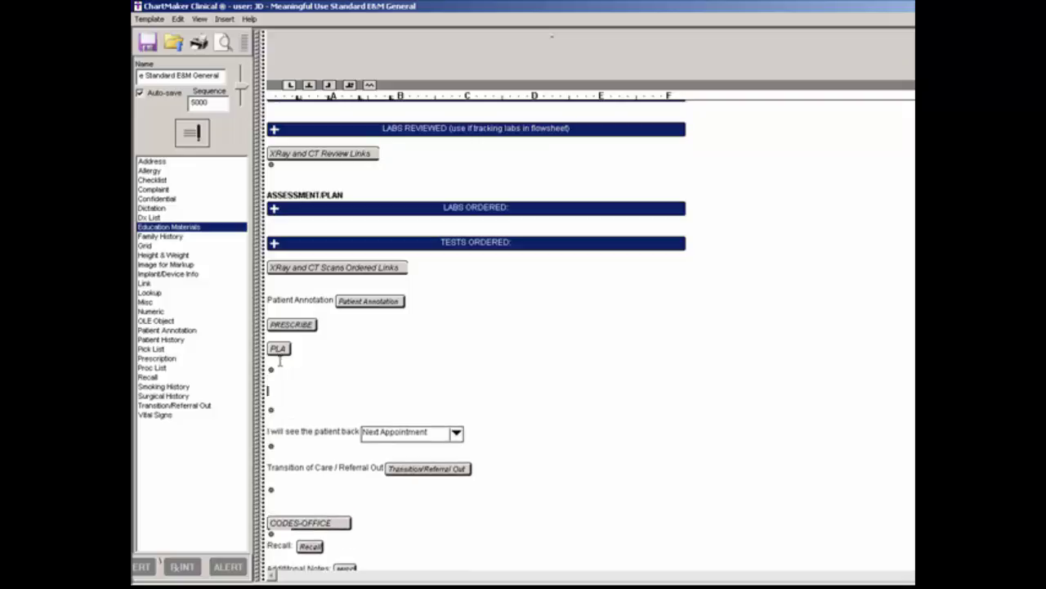
Insert the Education Materials field and set its heading to 'Education Materials'.
click(201, 145)
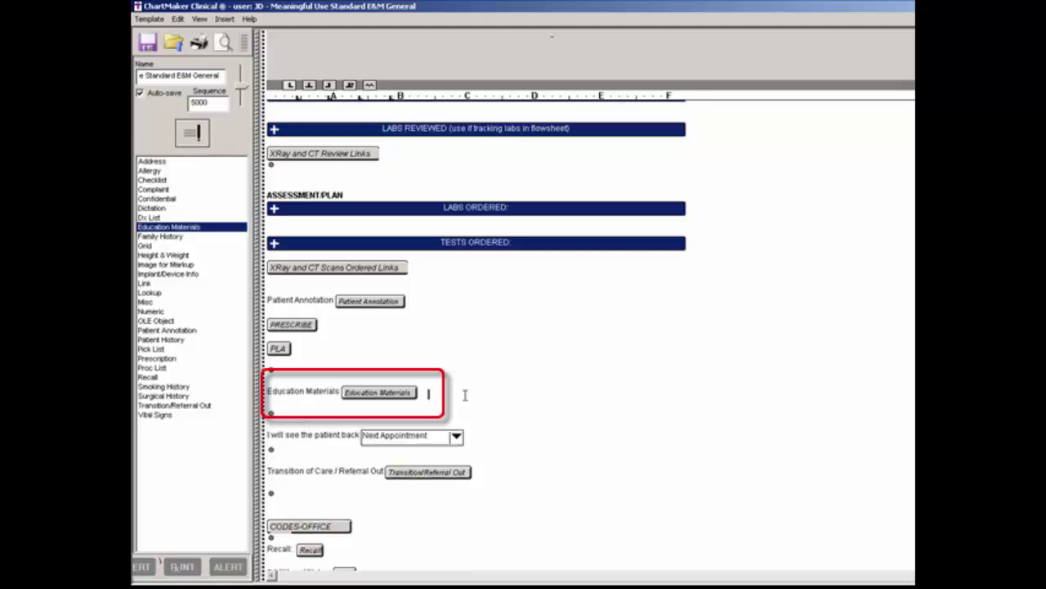
double_click(393, 398)
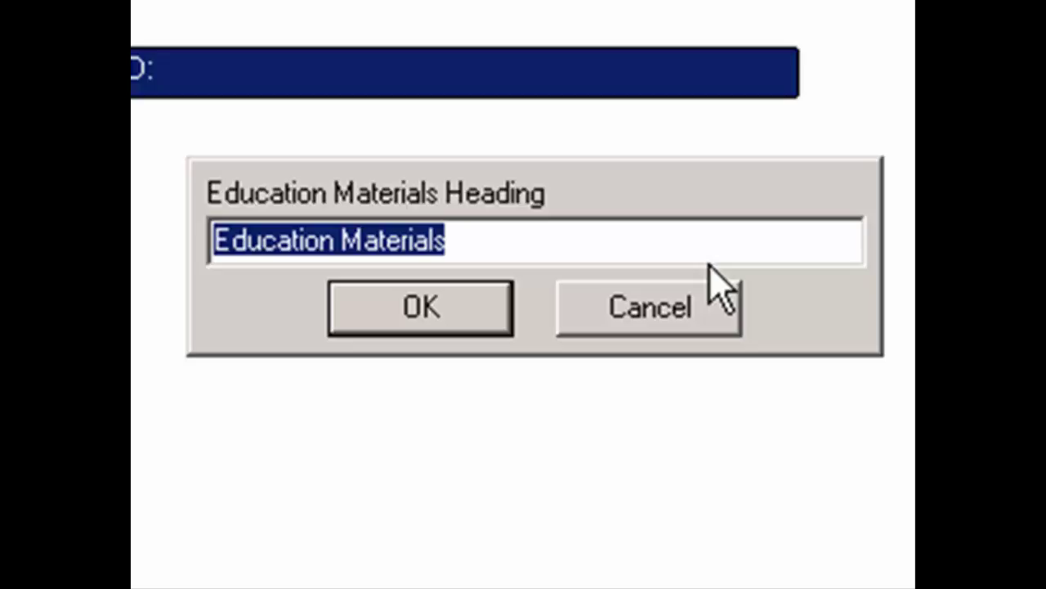
text(Education Ma)
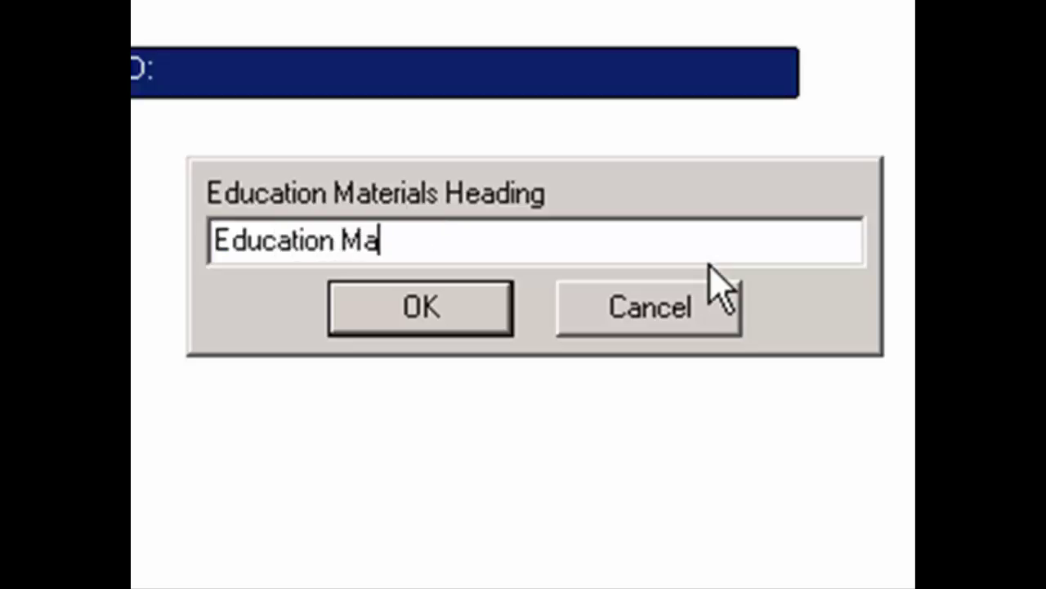
text(terials)
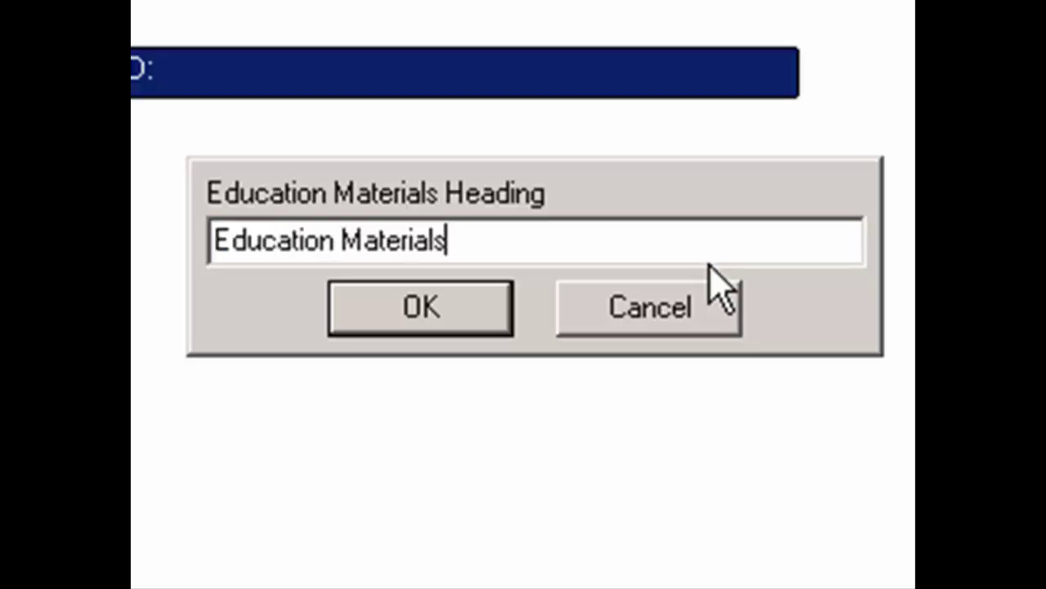
click(493, 303)
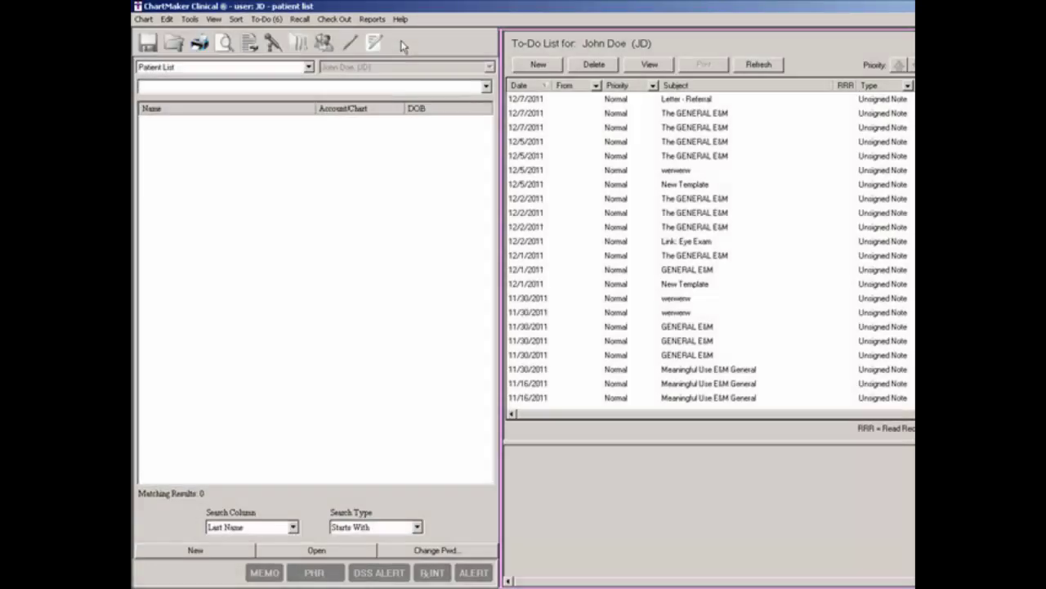
Open the NEW GENERAL E&M template from the template list filtered by 'new'.
click(219, 20)
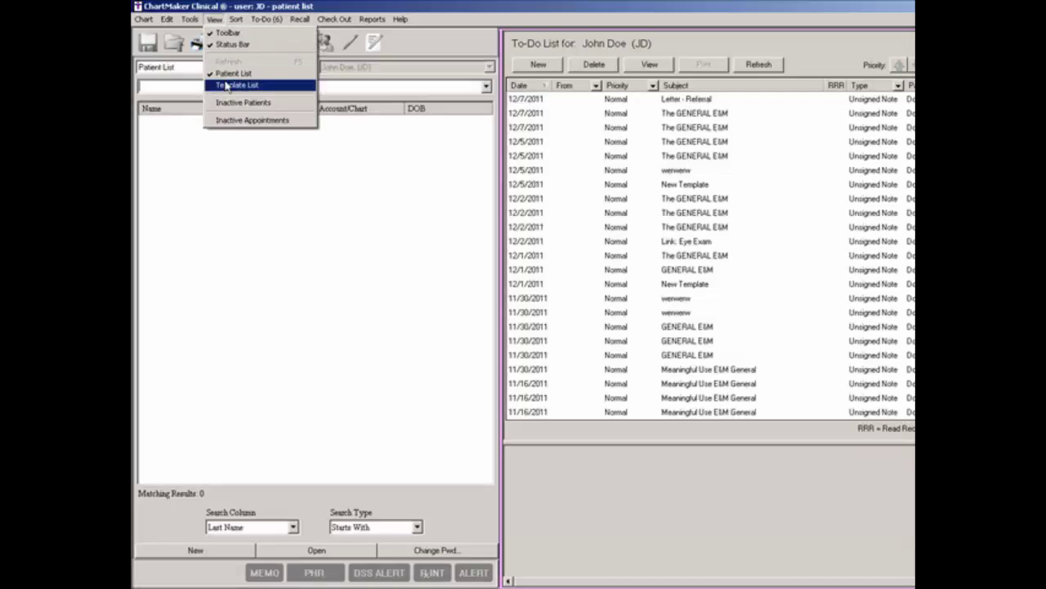
click(227, 87)
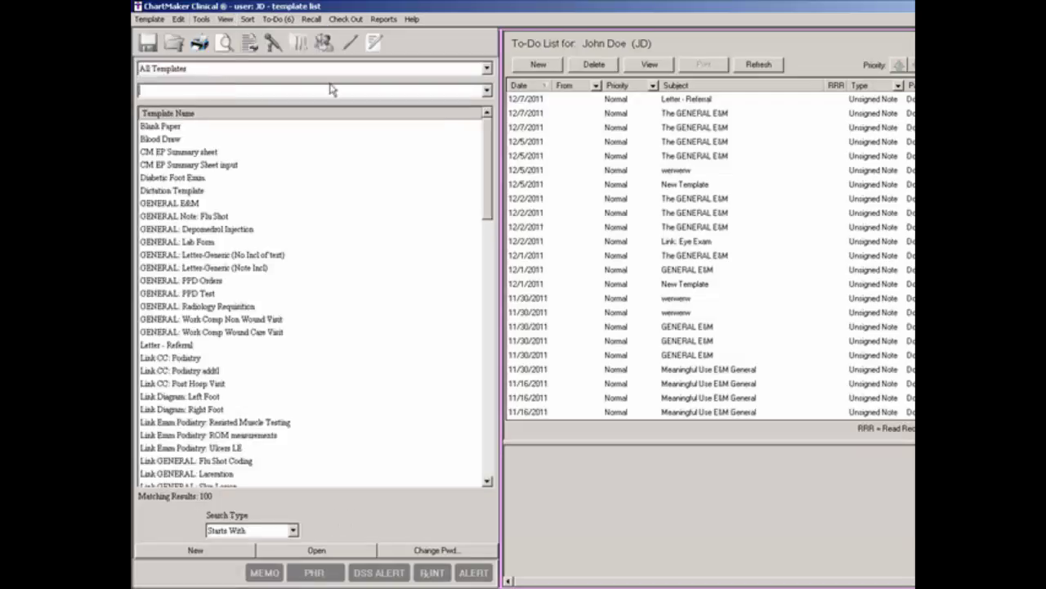
text(new)
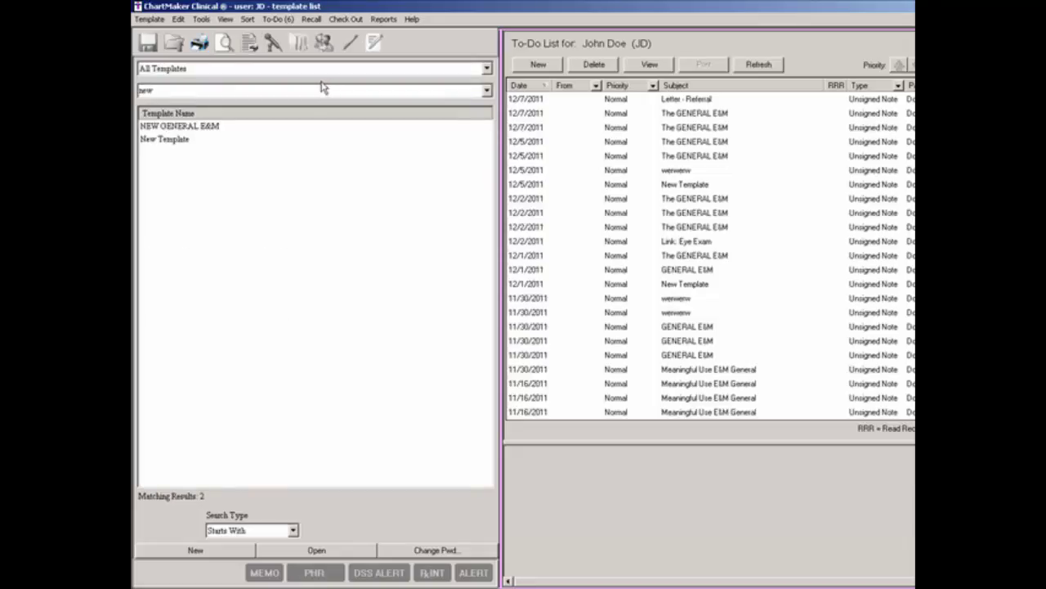
click(204, 129)
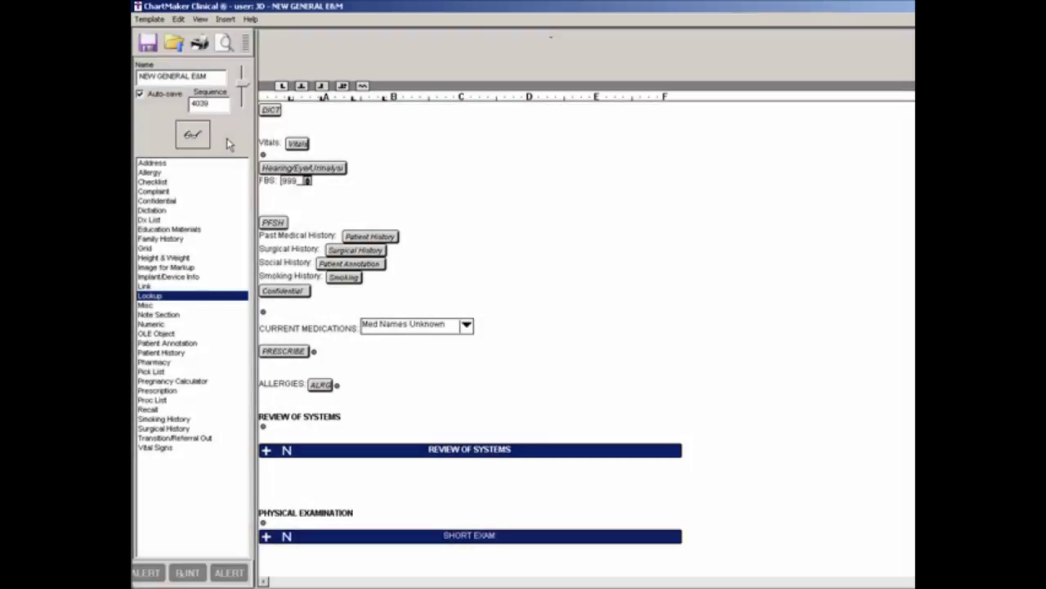
Insert a Family History field below Past Medical History with the heading 'Family History:'.
click(164, 240)
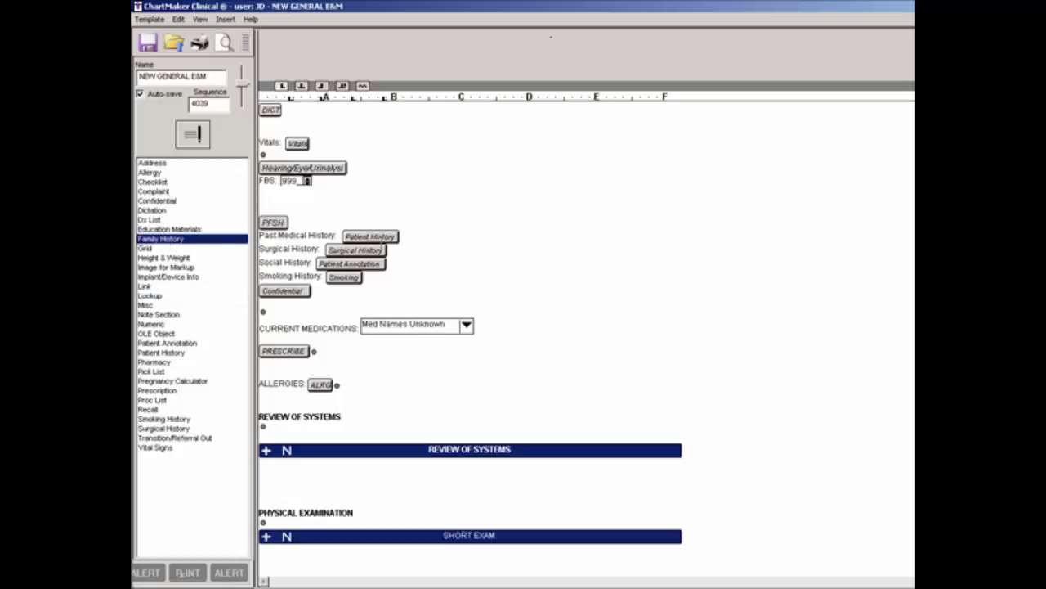
click(414, 244)
key(Return)
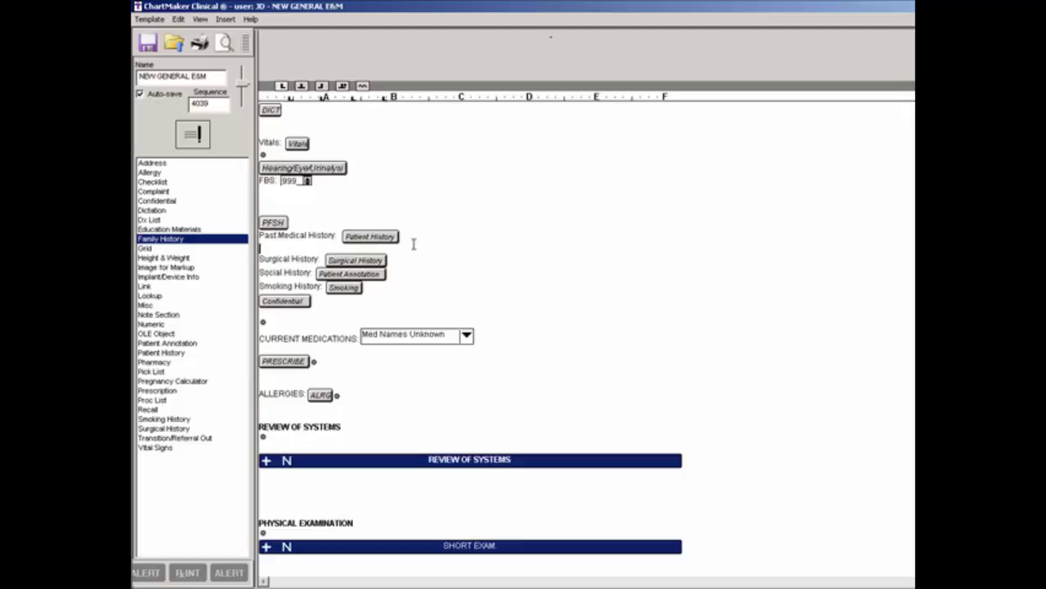
key(Return)
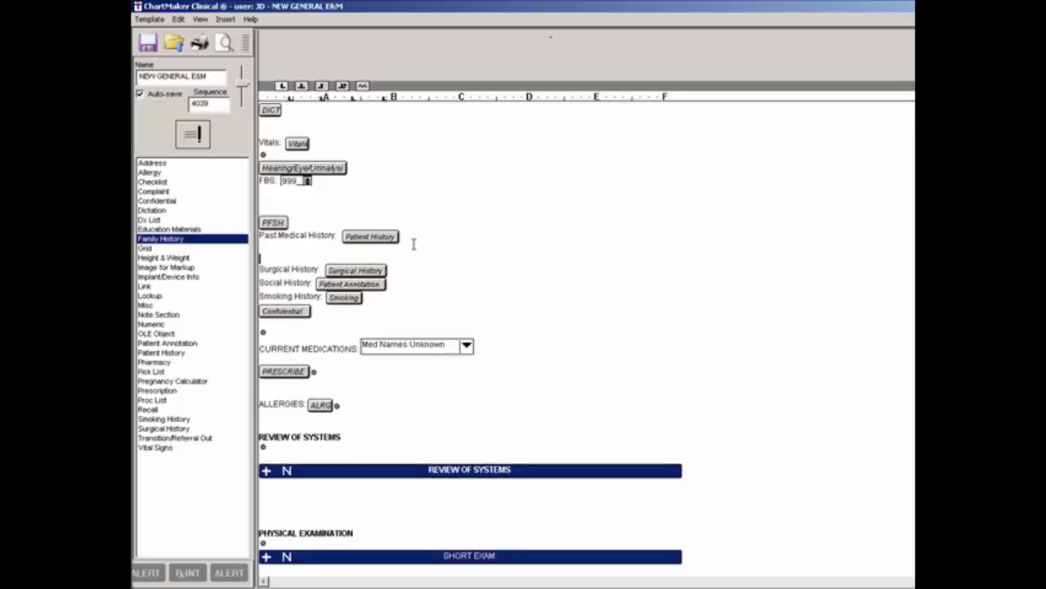
key(Up)
click(196, 144)
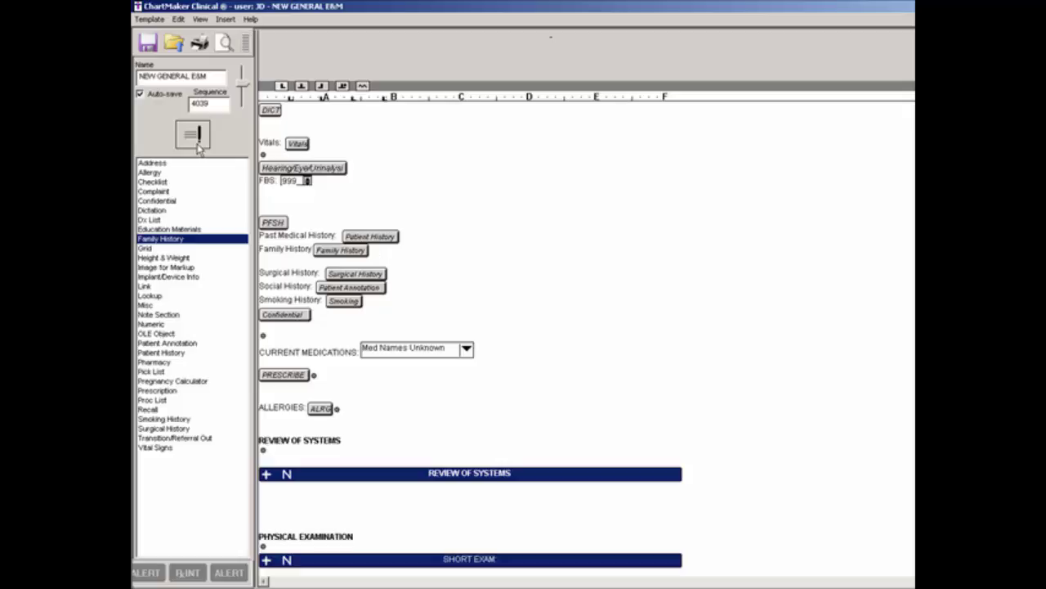
double_click(354, 254)
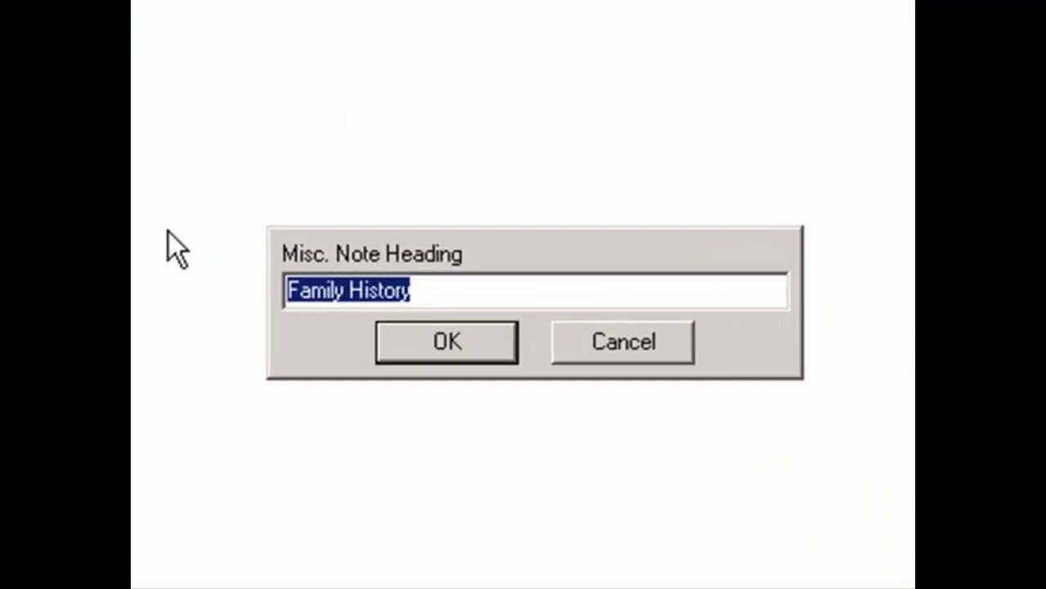
click(467, 286)
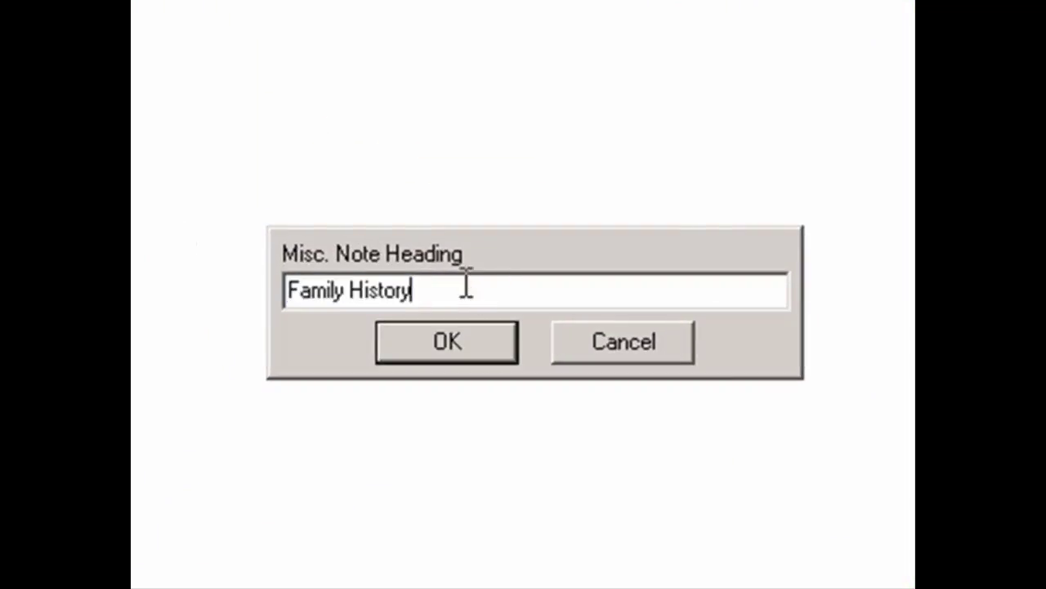
text(:)
click(436, 361)
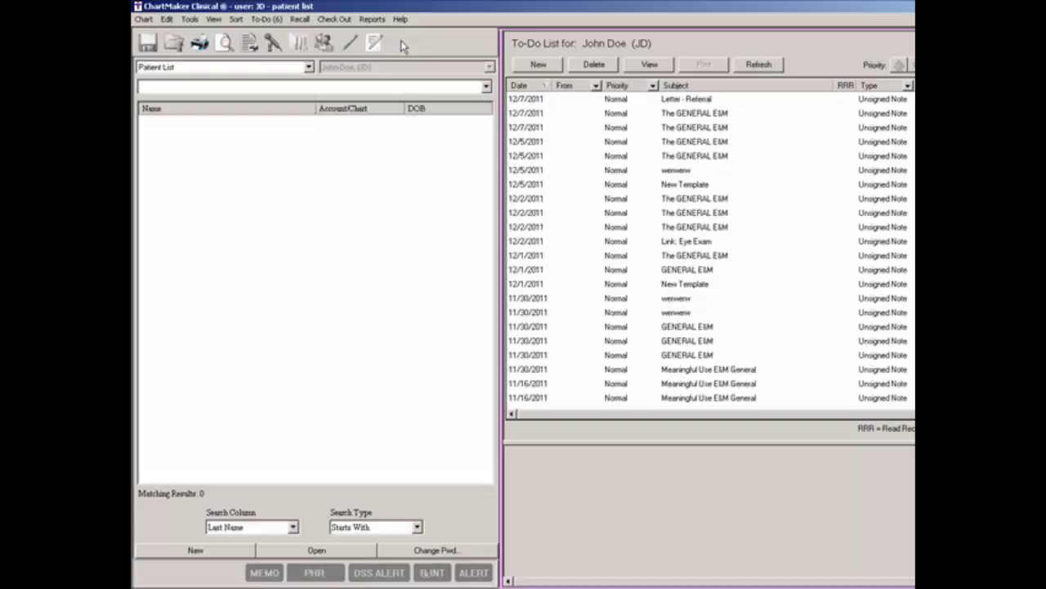
Filter the template list by 'new' and open NEW GENERAL E&M.
click(217, 22)
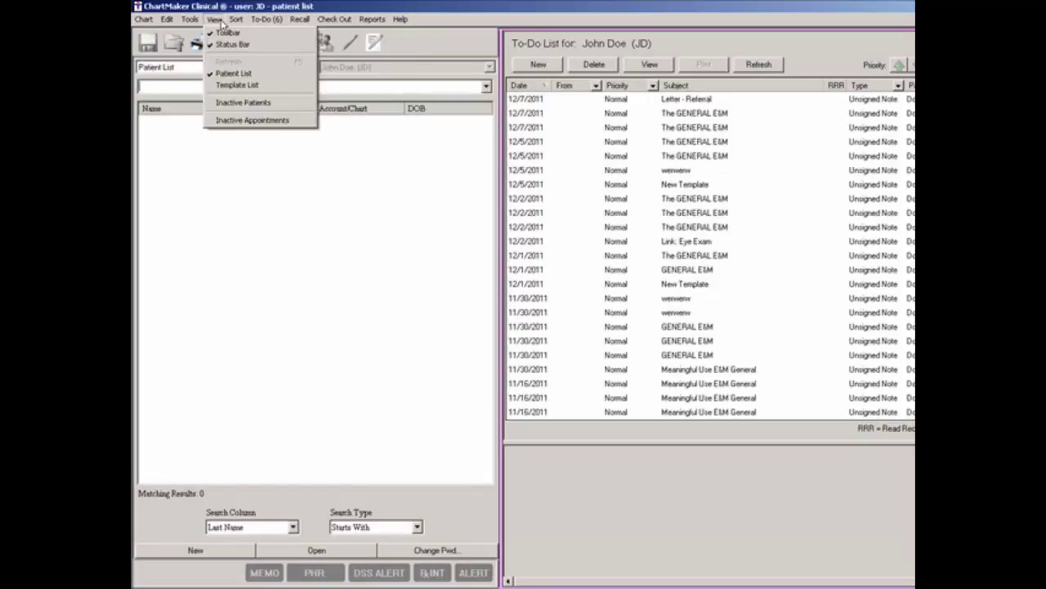
click(228, 85)
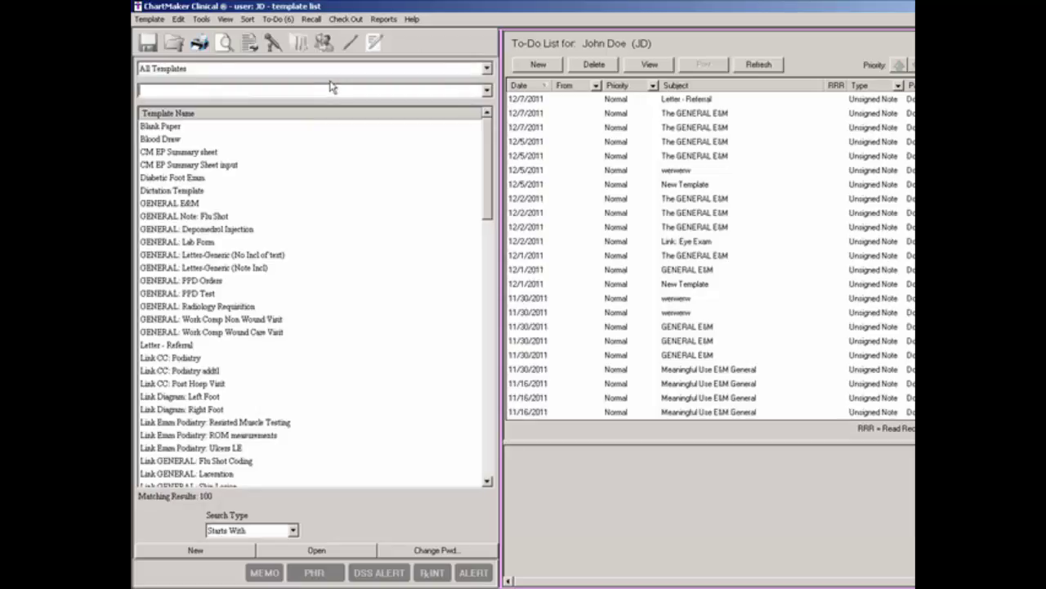
text(new)
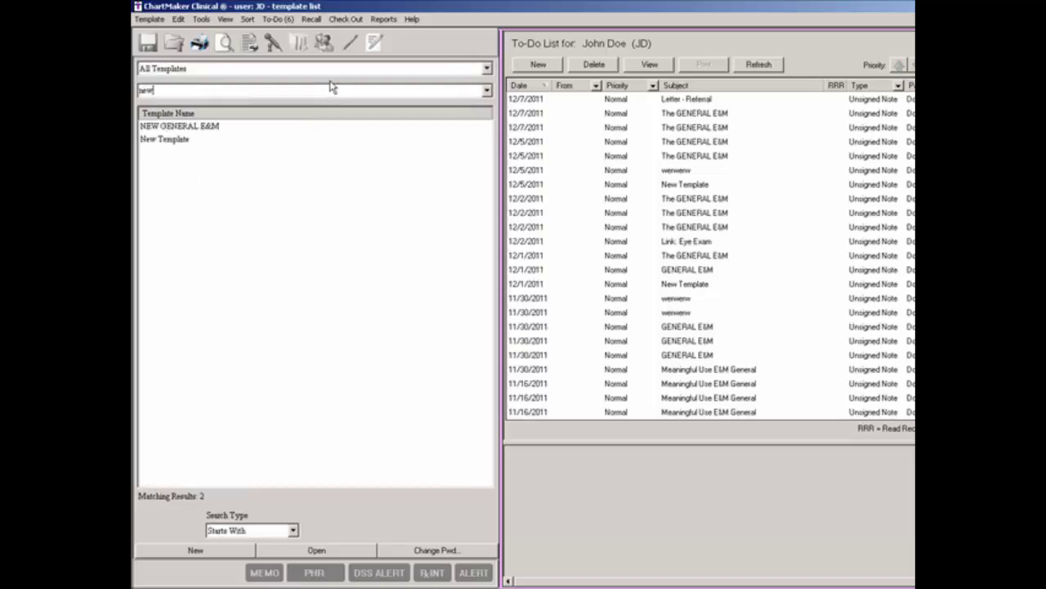
click(206, 129)
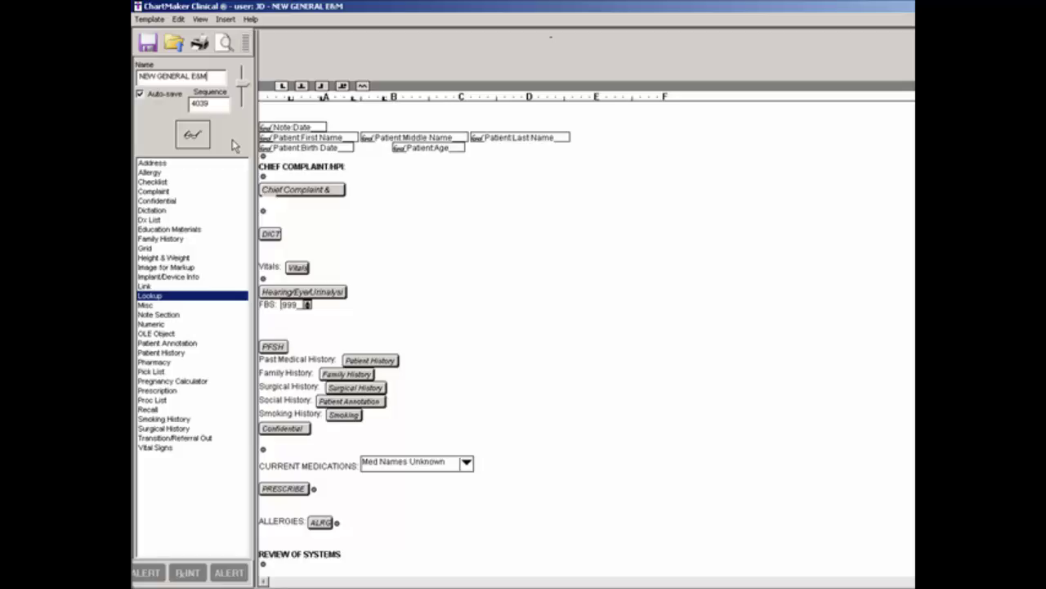
Insert the Implant/Device Info field on a new line below In House Procedures.
click(175, 278)
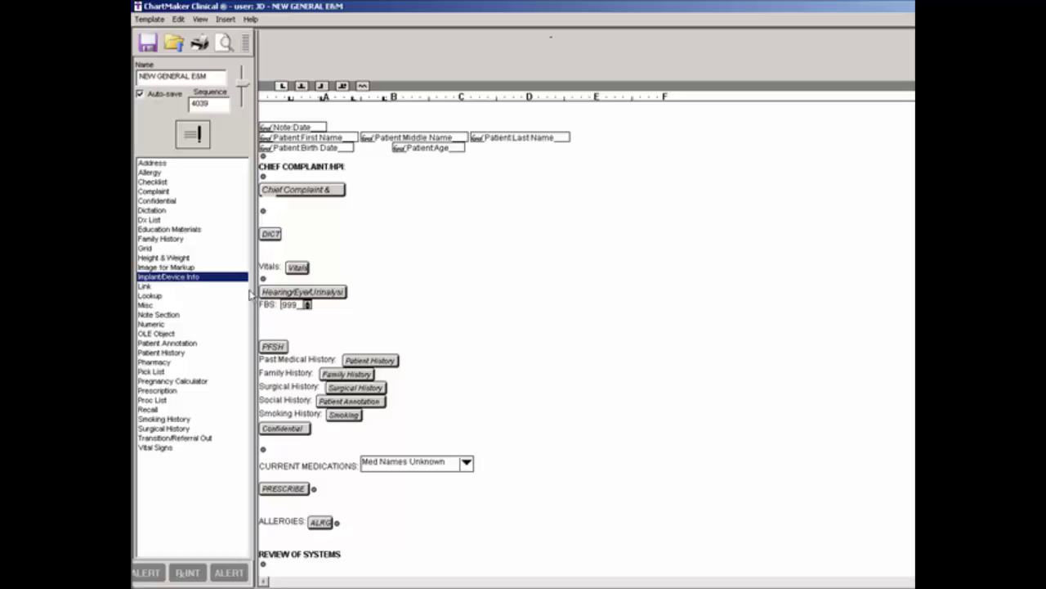
scroll(845, 358, down, 3)
scroll(471, 336, down, 8)
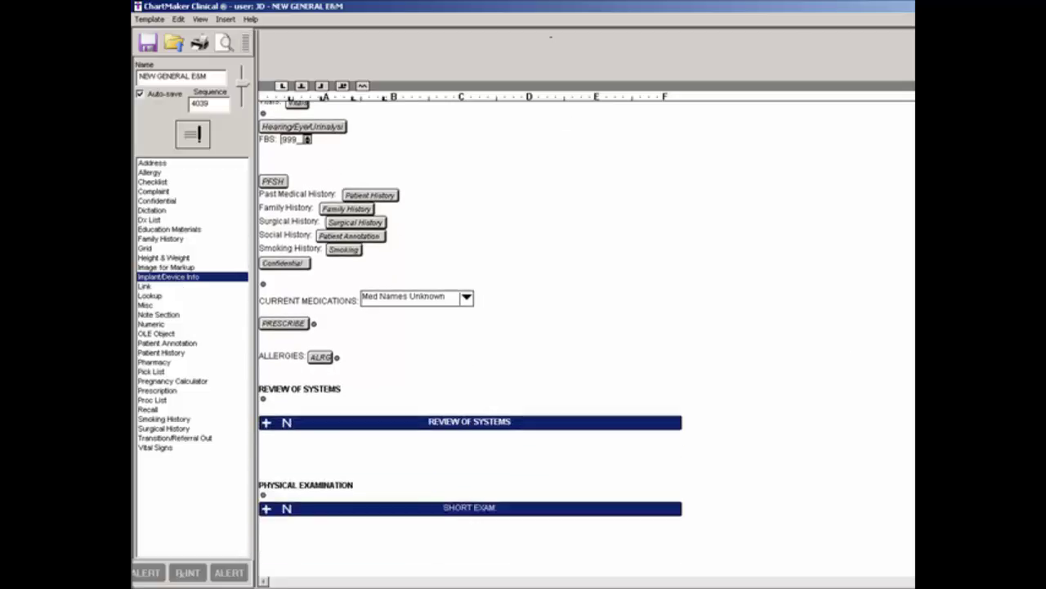
scroll(439, 423, down, 4)
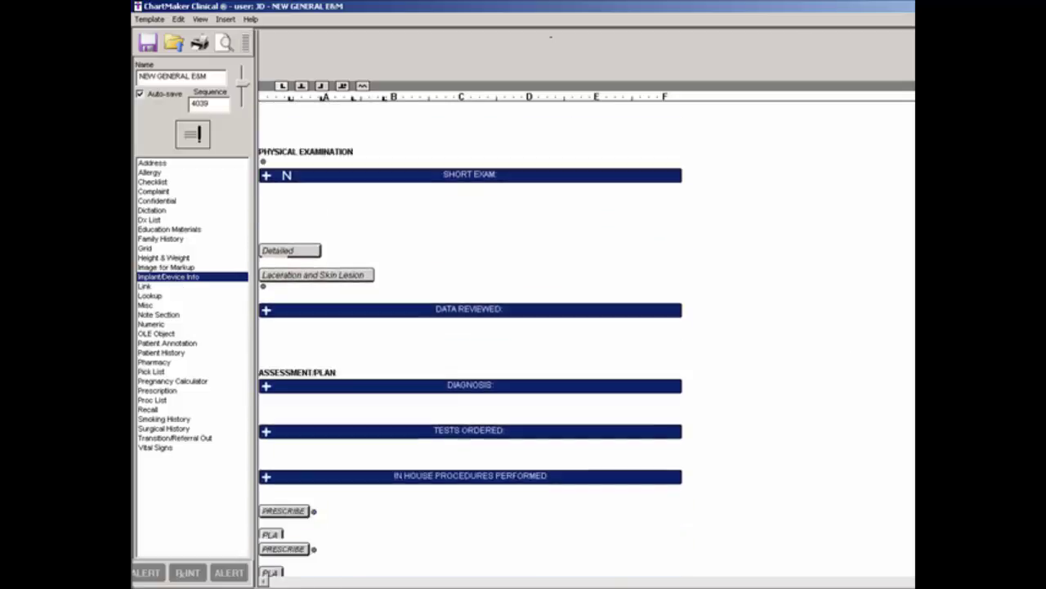
key(Return)
key(Return)
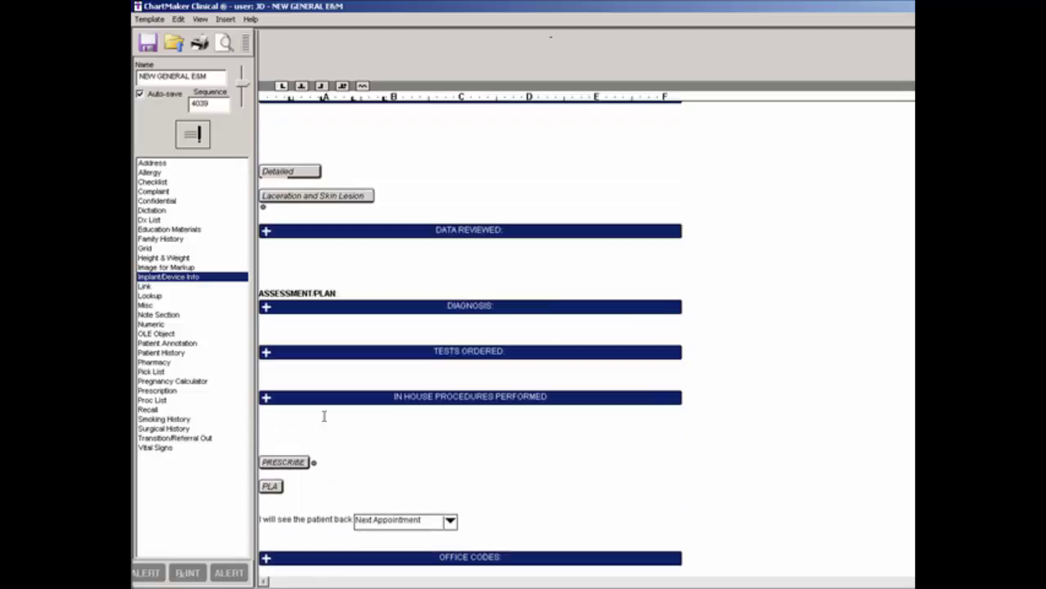
click(302, 429)
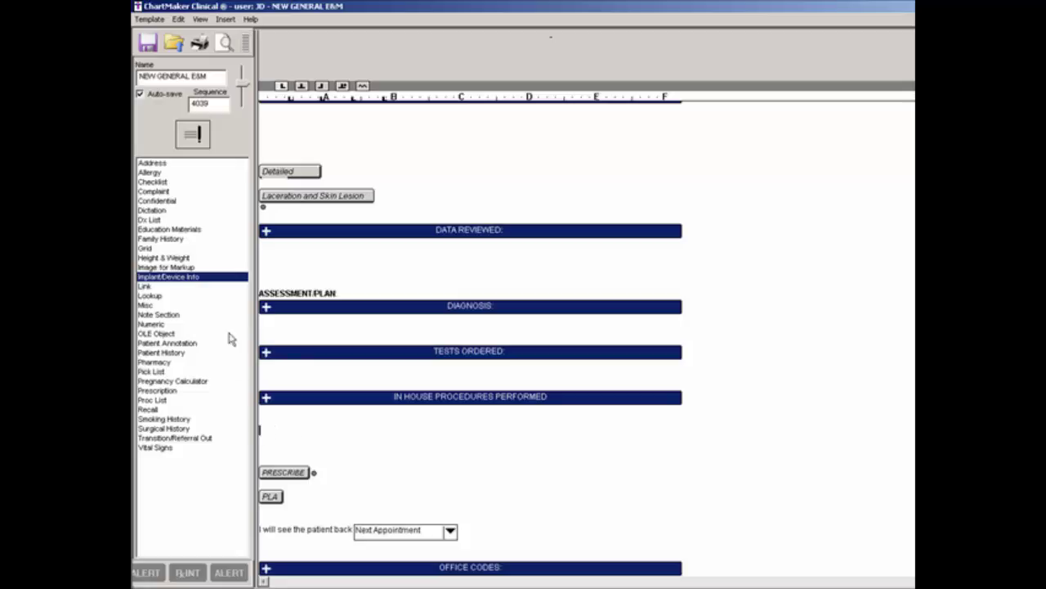
click(197, 134)
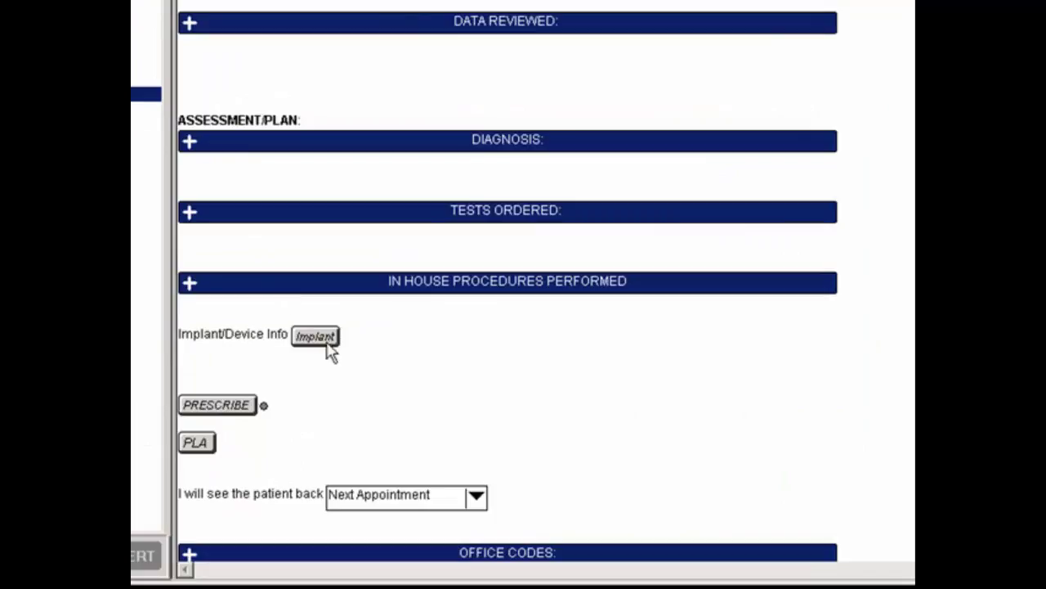
Keep the existing Implant/Device Info heading text and confirm it.
click(329, 345)
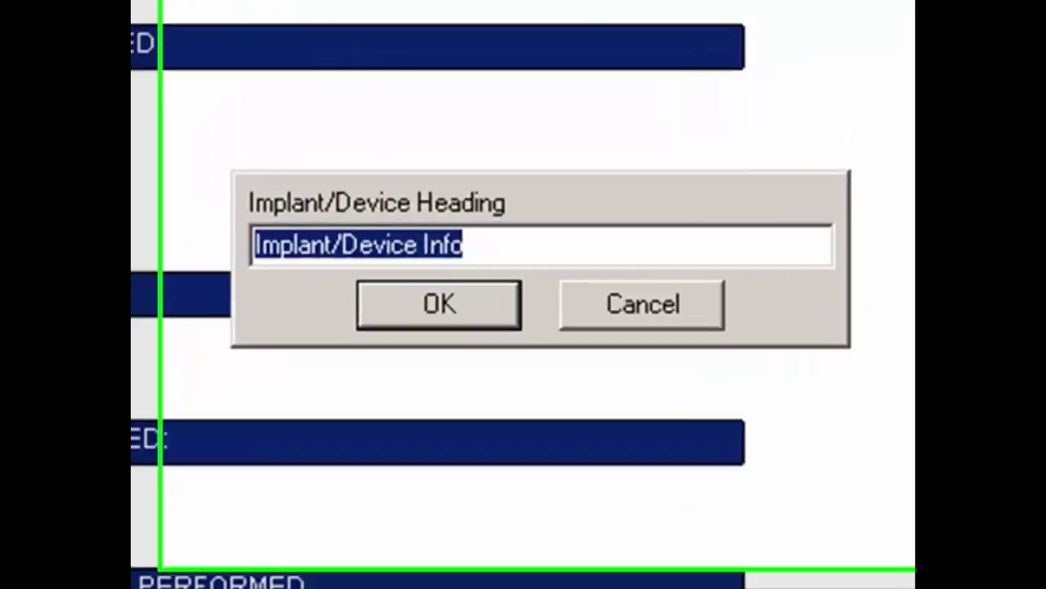
key(End)
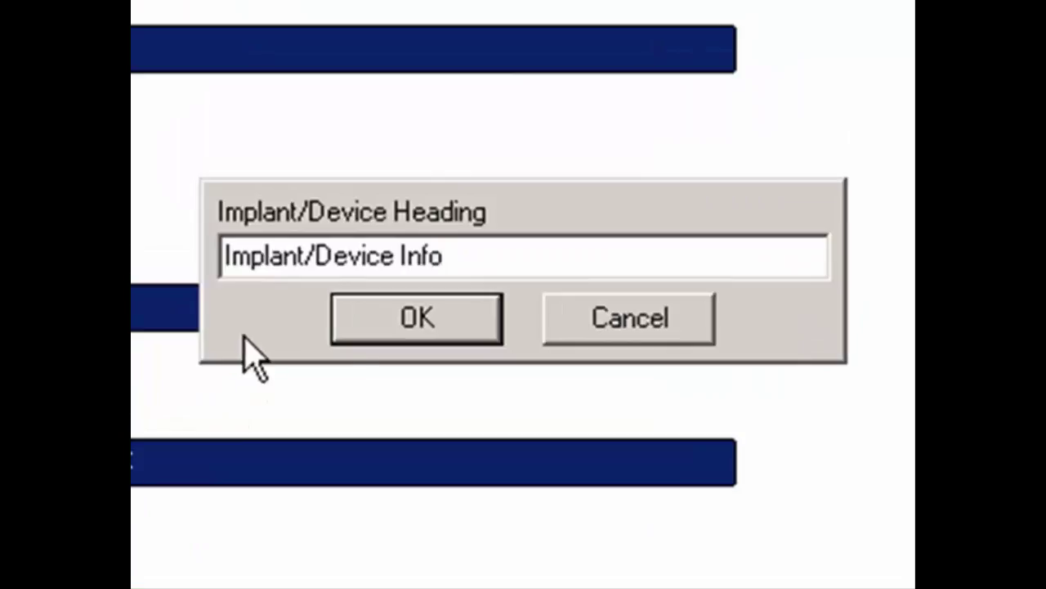
click(417, 334)
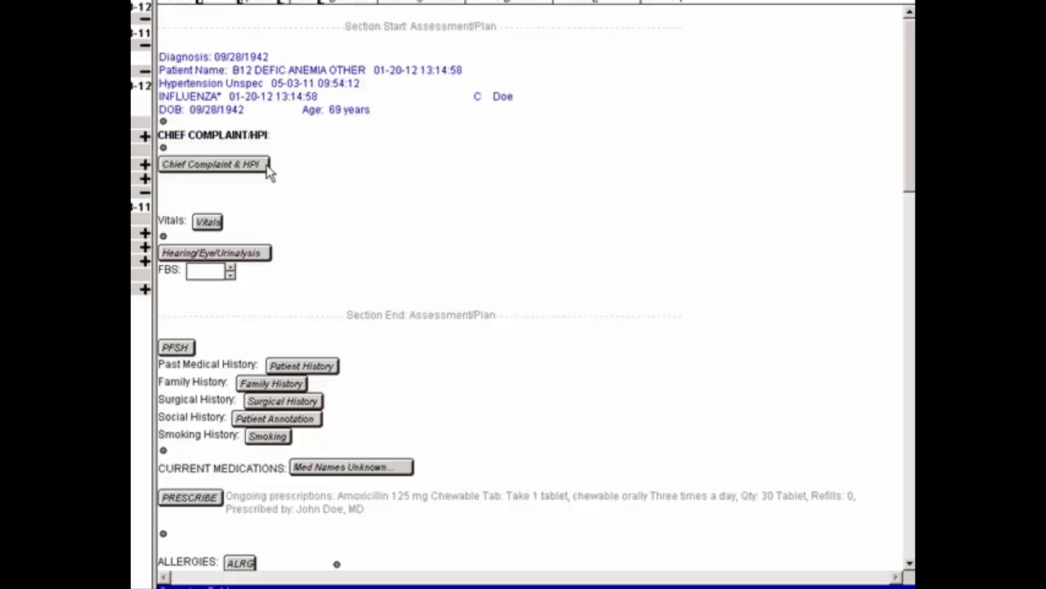
Preview the Chief Complaint & HPI button's Link CC/HPI choices.
click(266, 166)
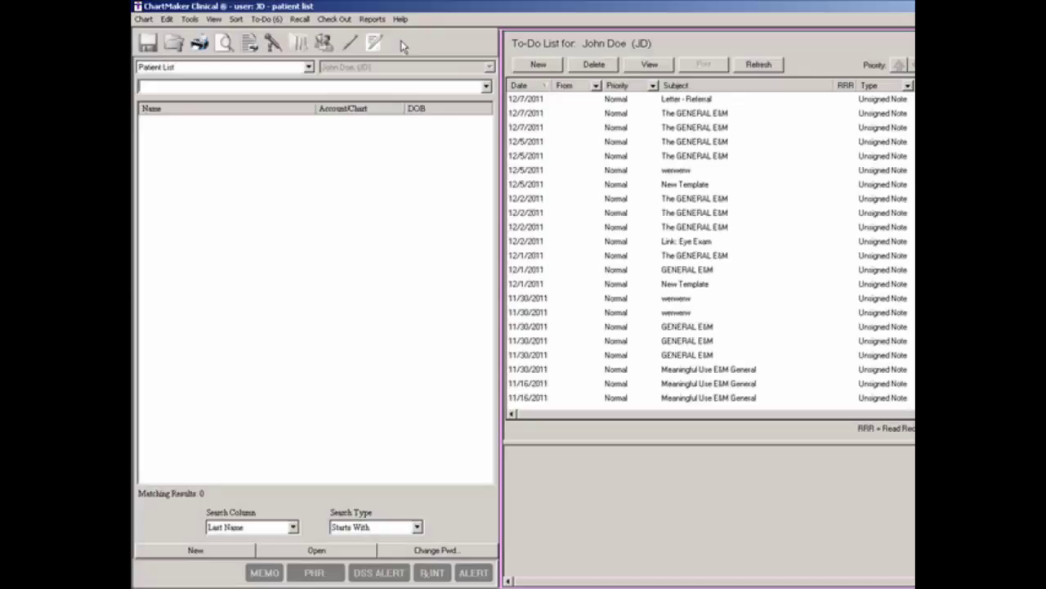
Show the template list, filter by 'new' and open NEW GENERAL E&M.
click(217, 20)
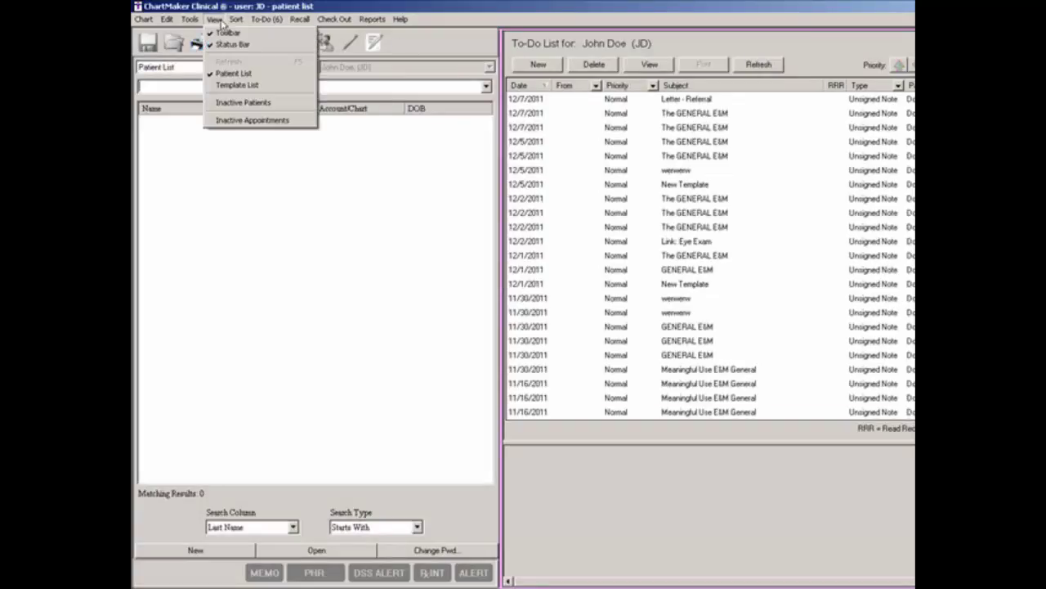
click(228, 85)
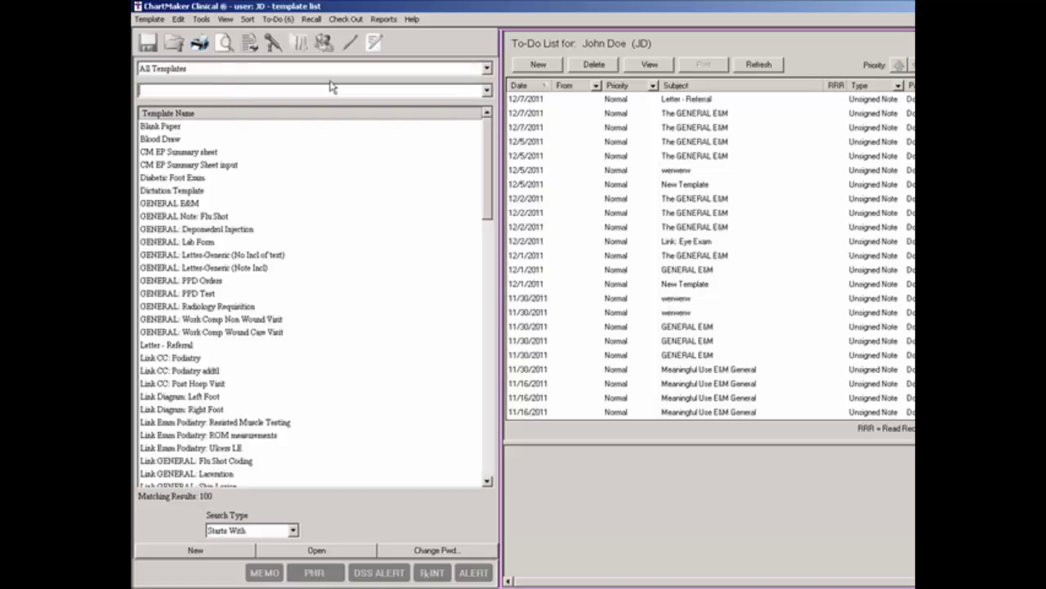
text(new)
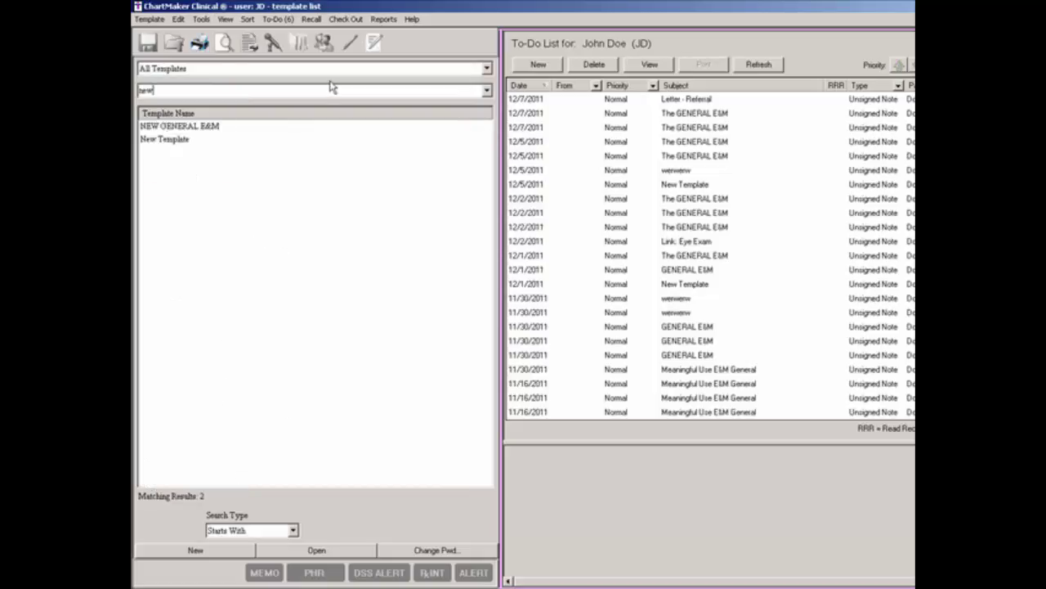
click(204, 129)
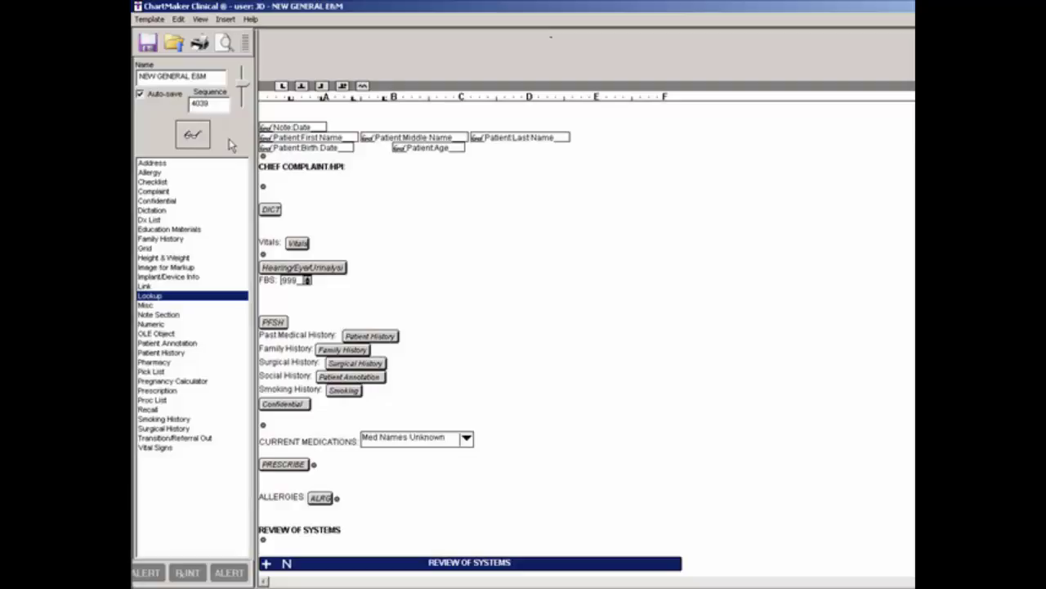
Insert a Link button on a new line under CHIEF COMPLAINT:HPI.
click(145, 286)
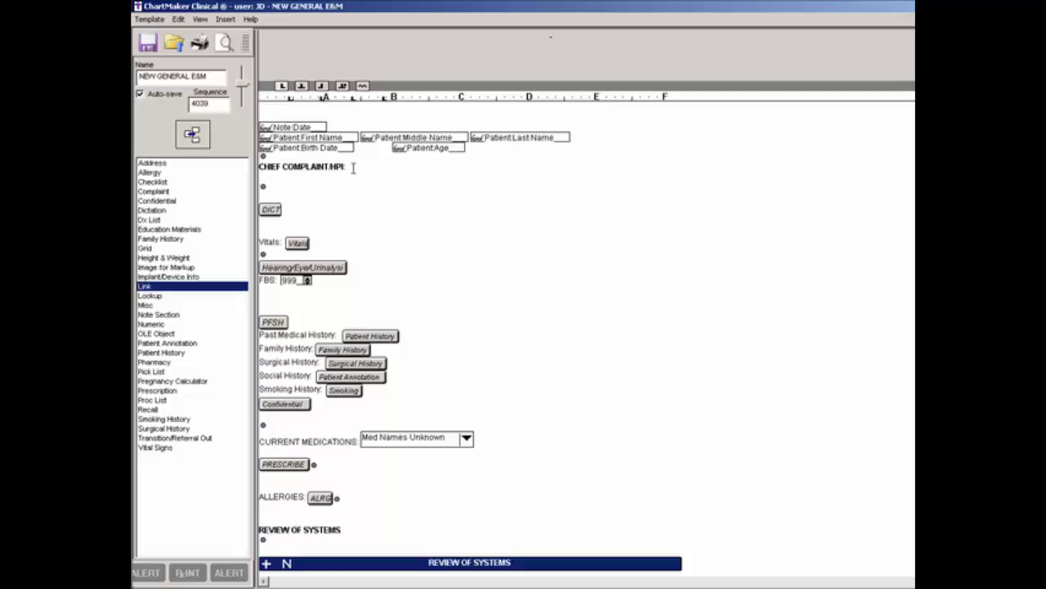
key(Return)
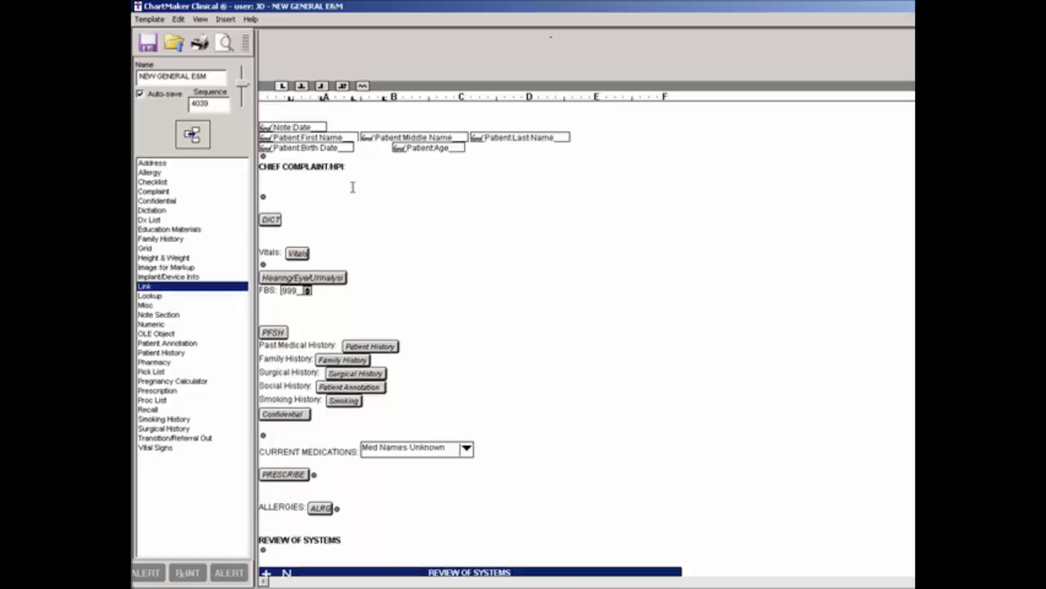
key(Return)
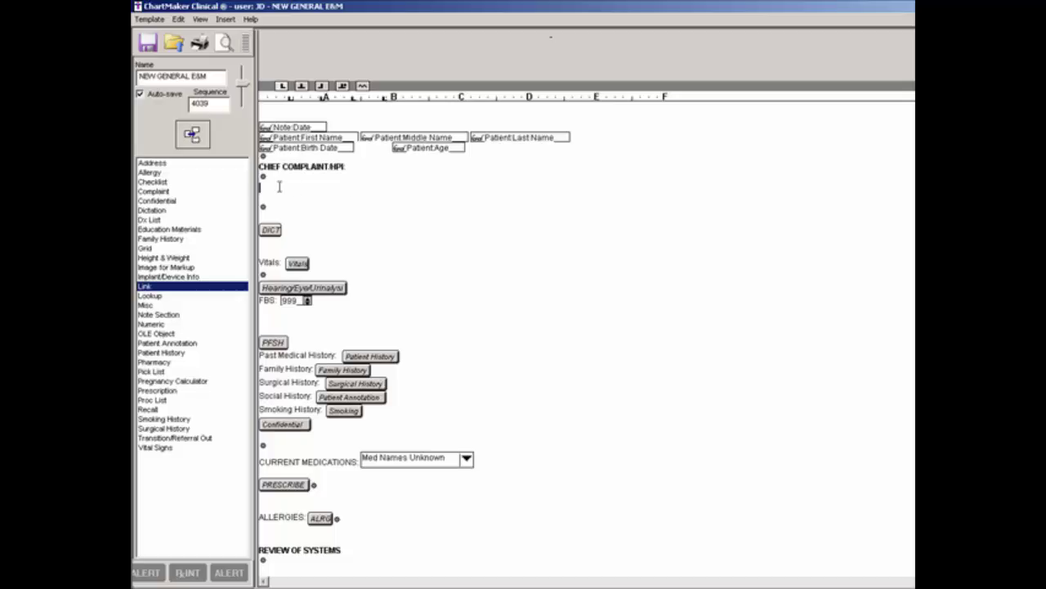
click(197, 140)
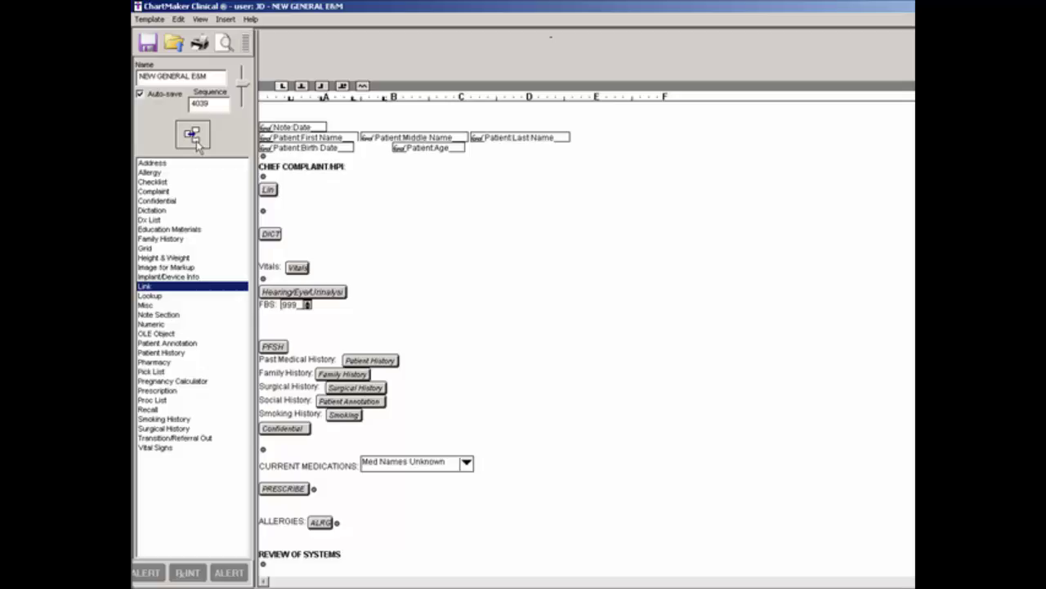
Name the new link button 'Chief Complaint & HPI' in Link Button Properties.
double_click(270, 191)
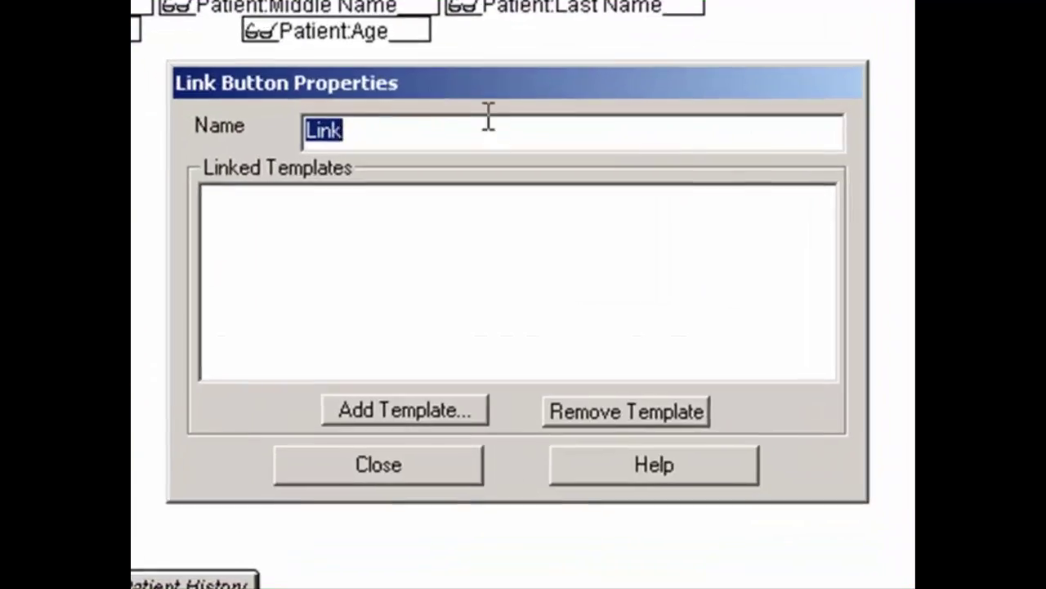
text(Chie)
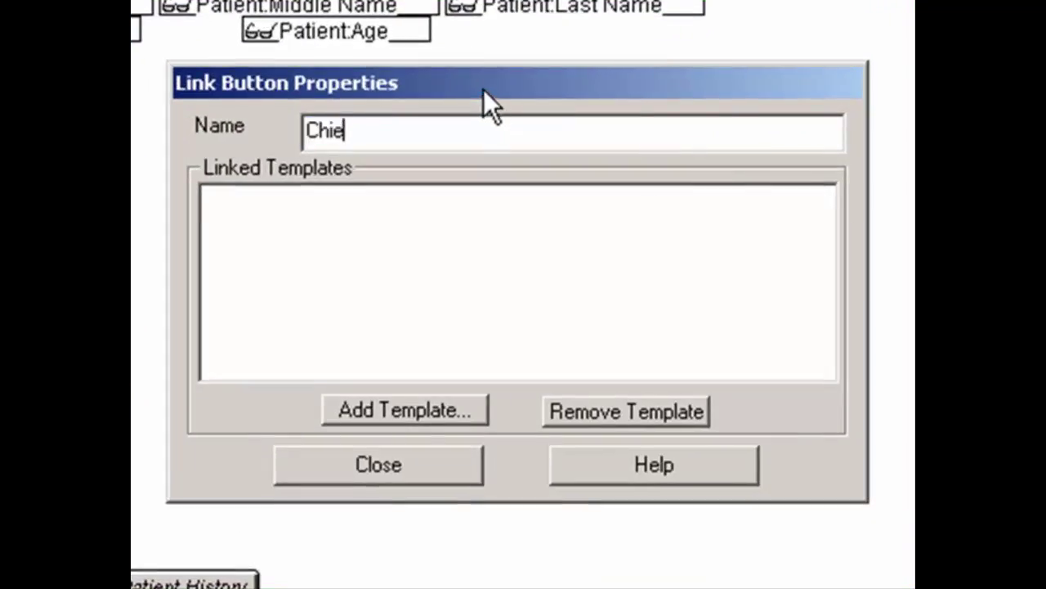
text(f Complaint & HPI)
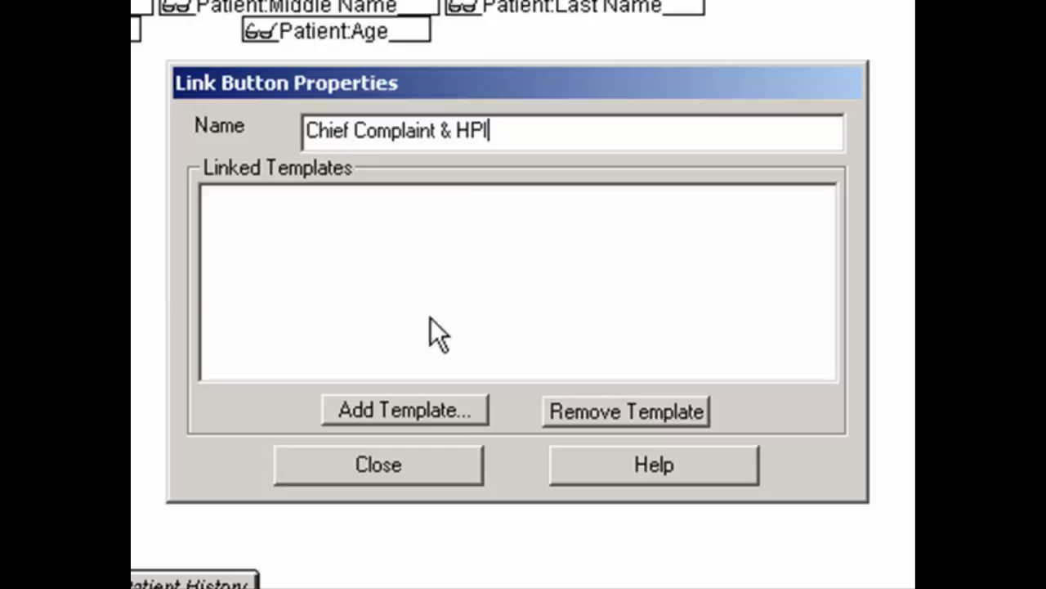
click(427, 405)
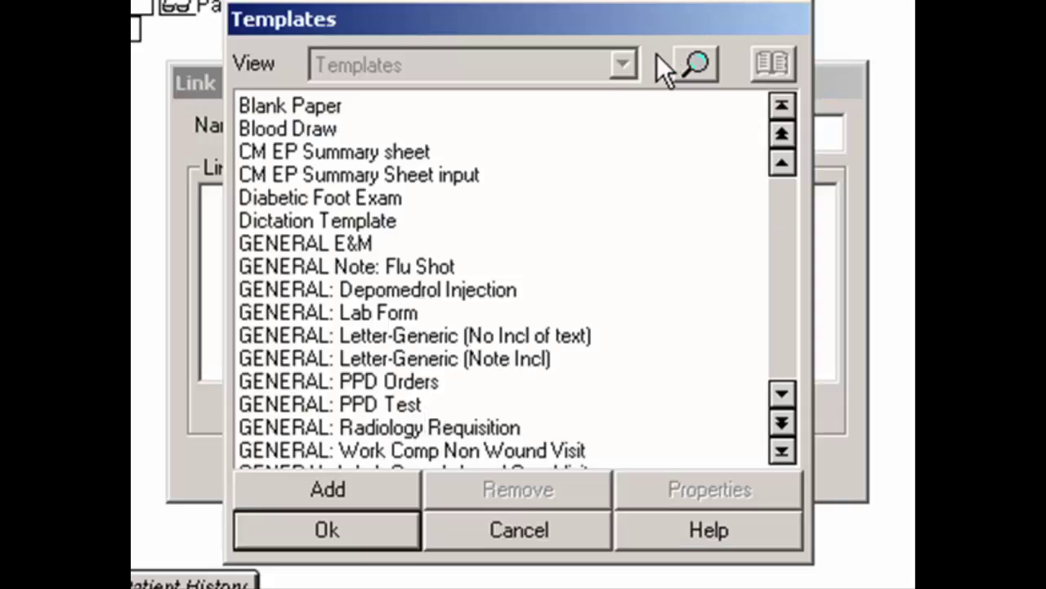
Filter templates by 'Link CC' and link HPI: Headache, Hypertension and Knee Pain.
text(Lin)
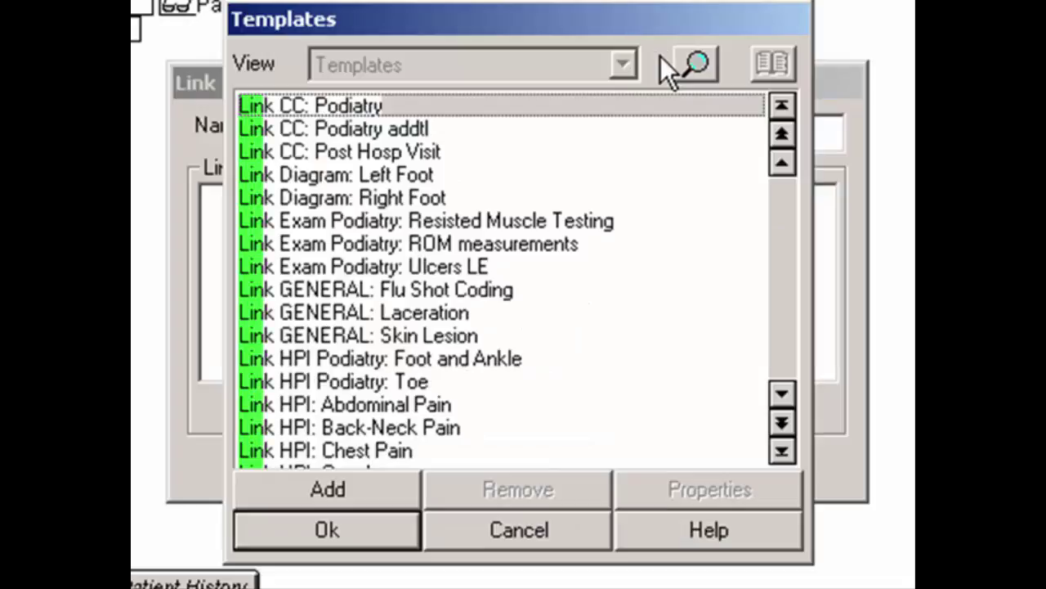
text(k CC)
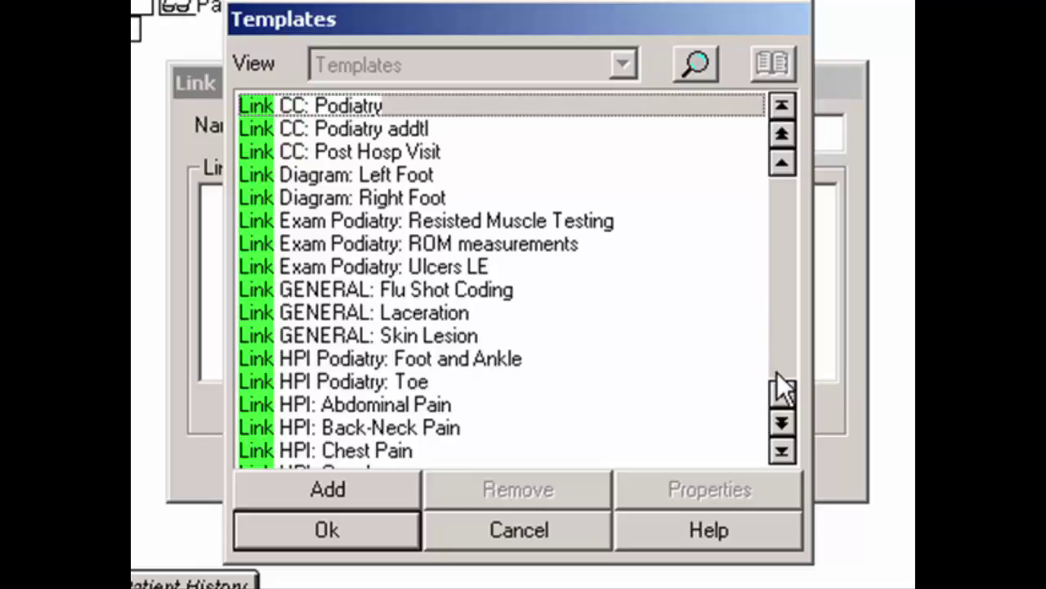
click(776, 396)
click(777, 396)
click(777, 396)
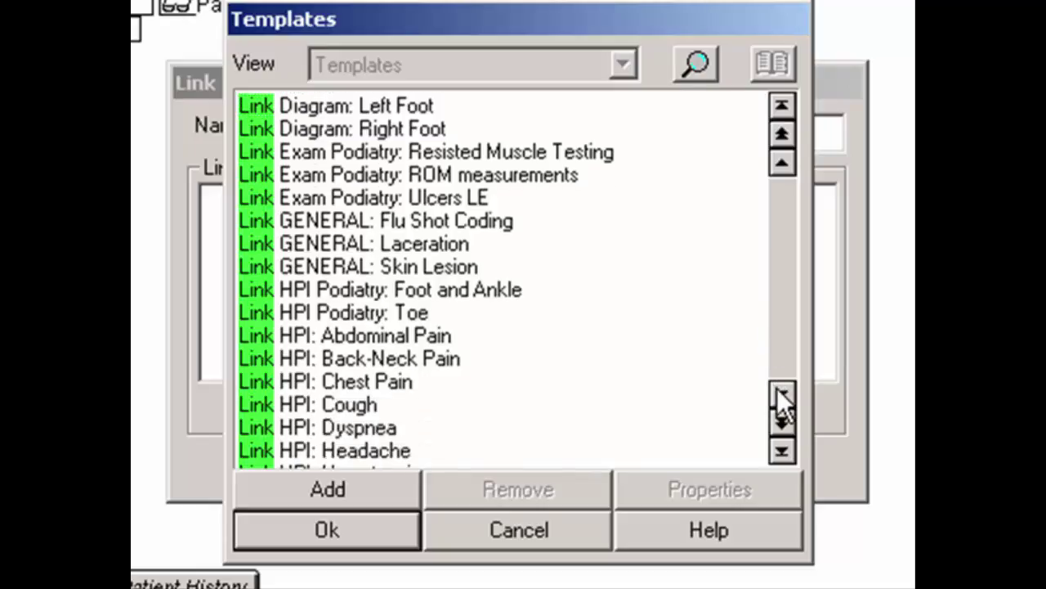
click(776, 397)
click(777, 396)
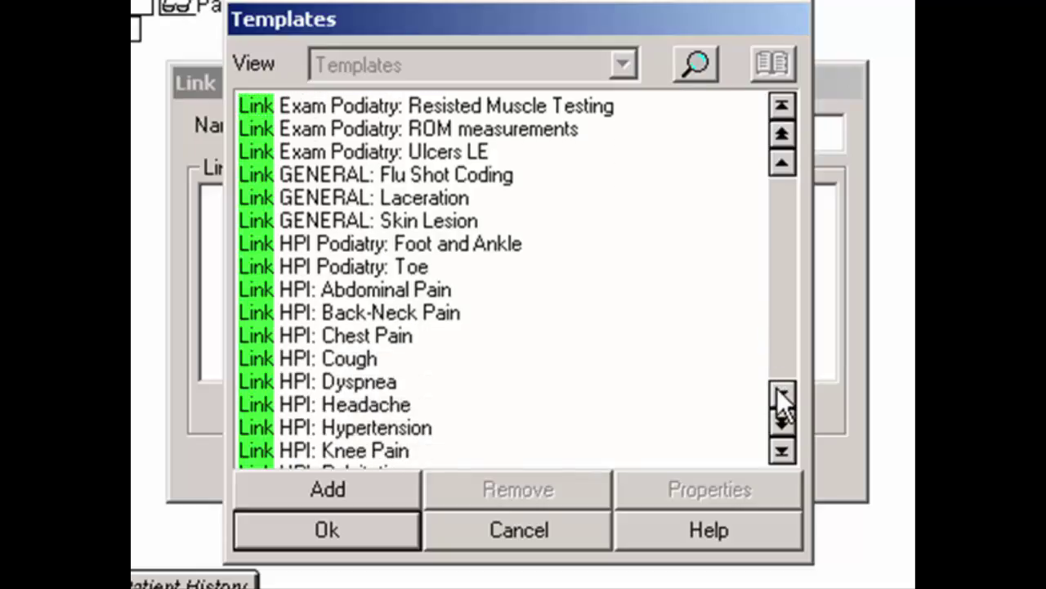
click(400, 404)
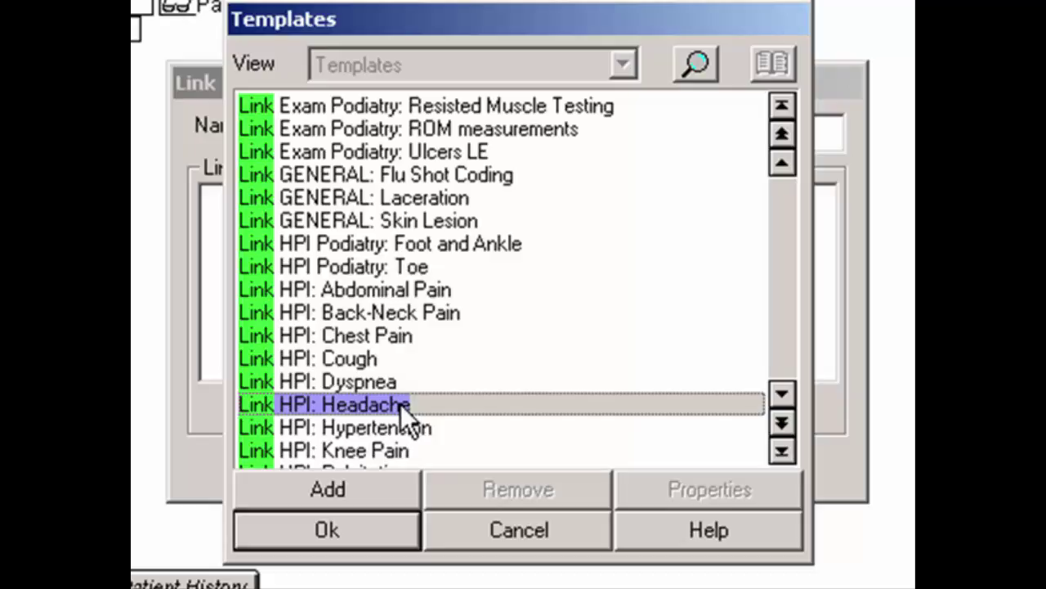
ctrl+click(383, 427)
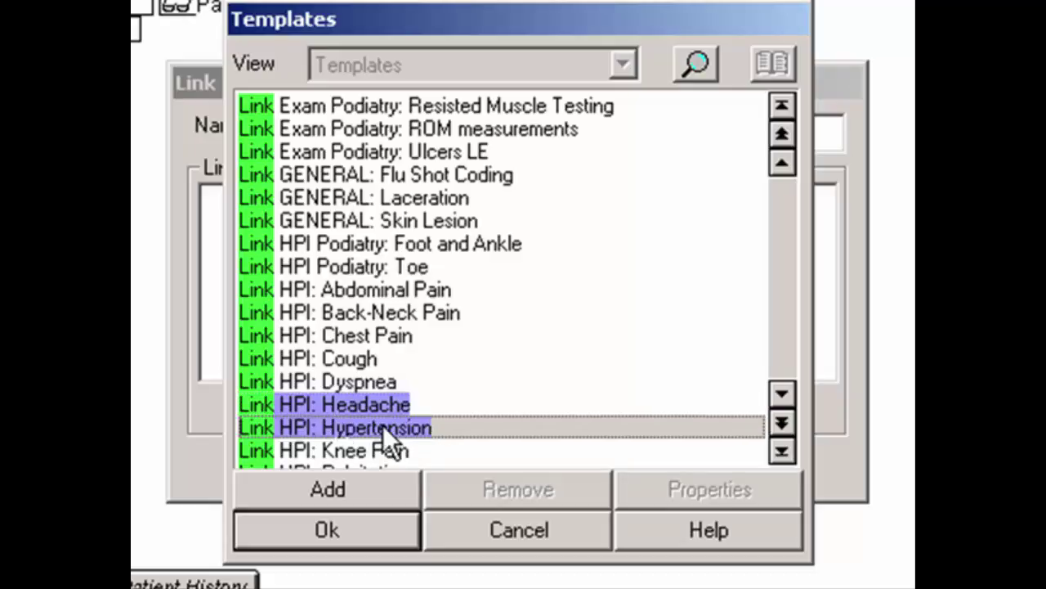
ctrl+click(355, 448)
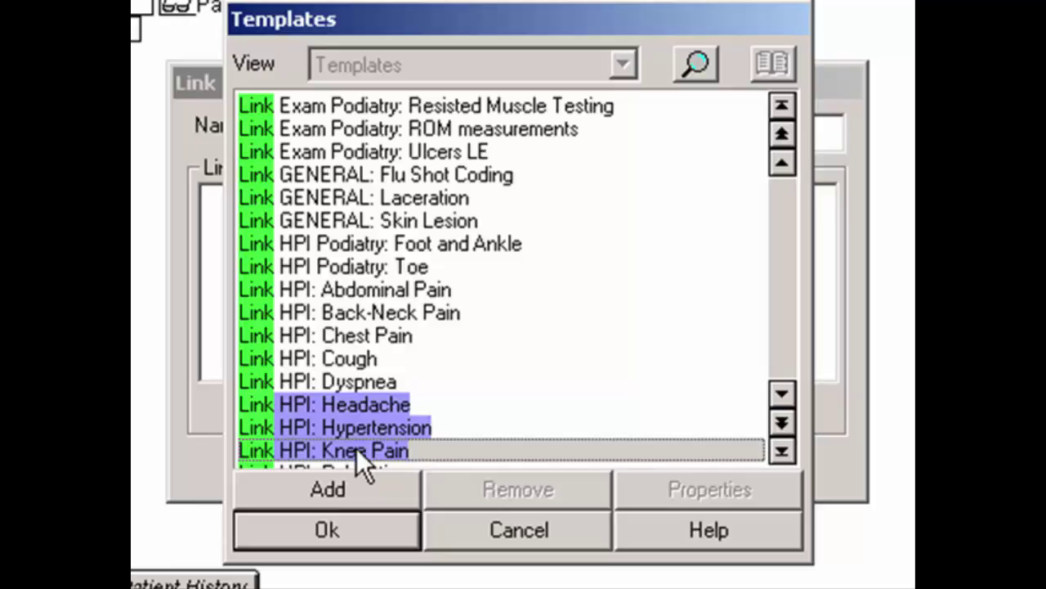
click(347, 537)
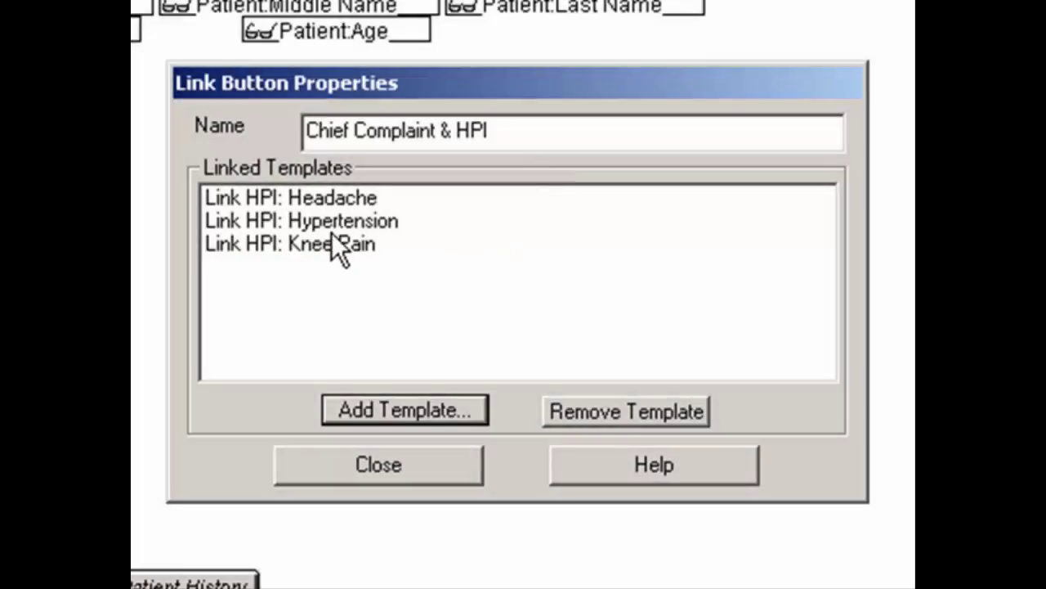
Remove Link HPI: Knee Pain from the button's linked templates.
click(303, 246)
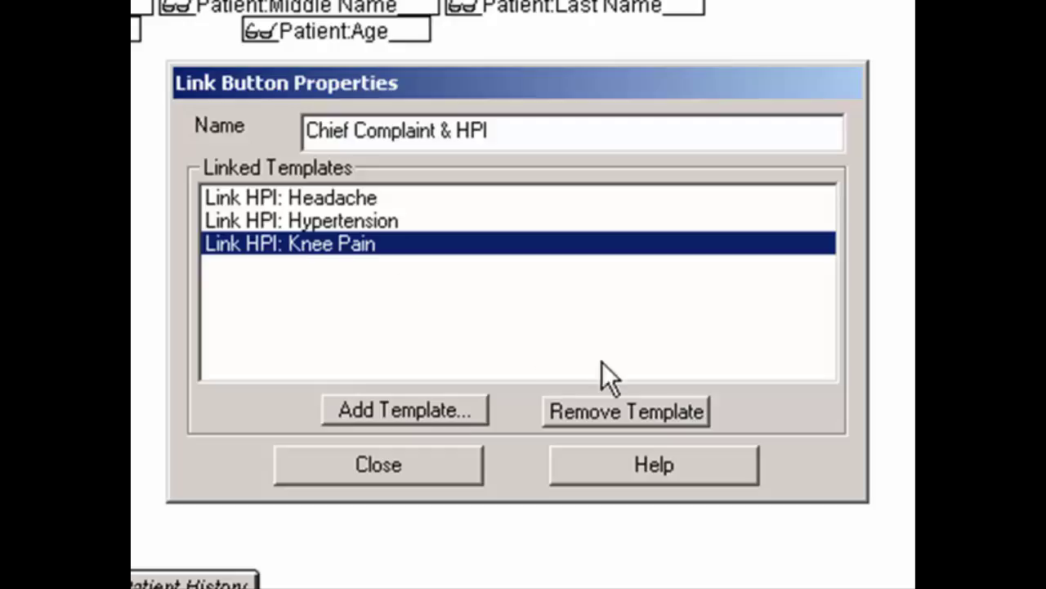
click(671, 407)
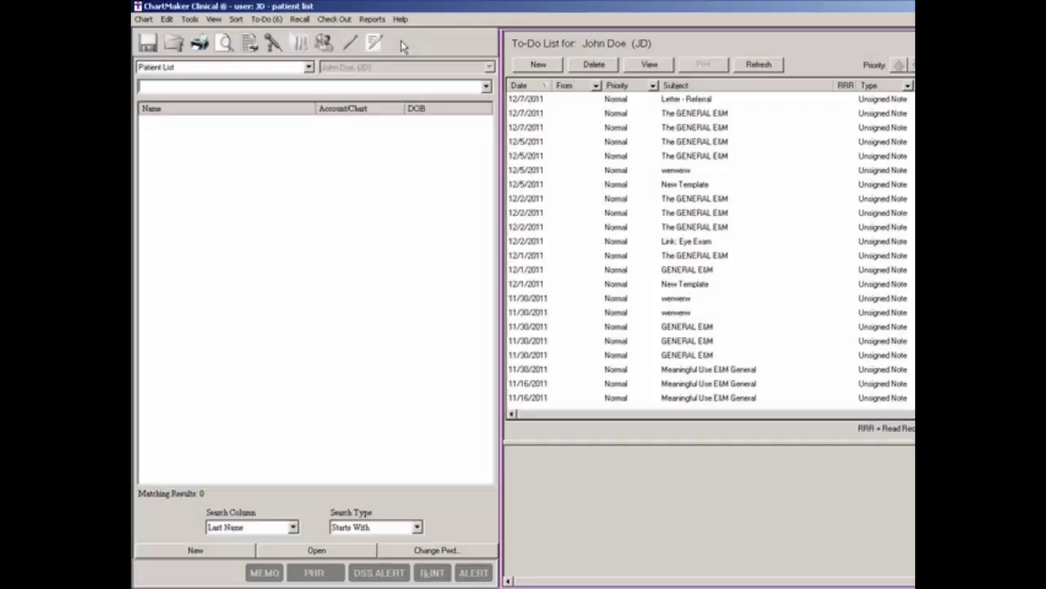
Switch to the template list, filter by 'new' and open NEW GENERAL E&M.
click(216, 19)
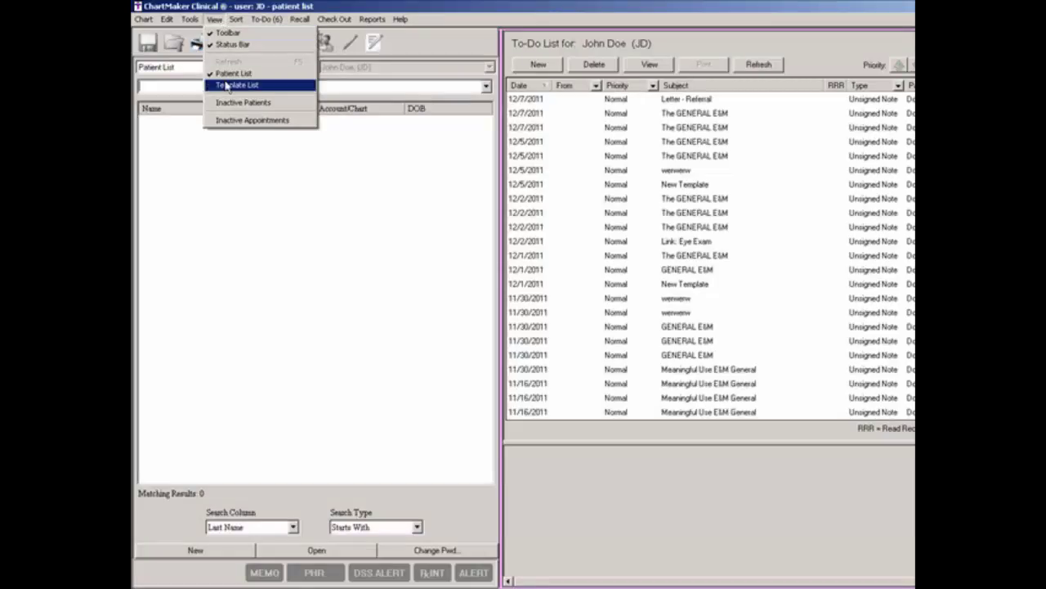
click(226, 85)
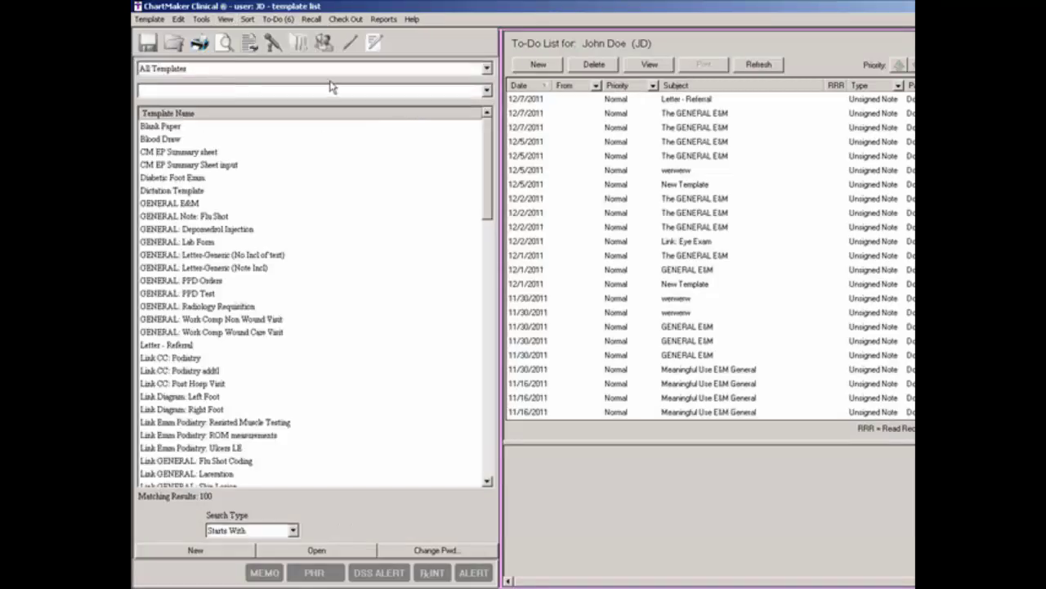
text(new)
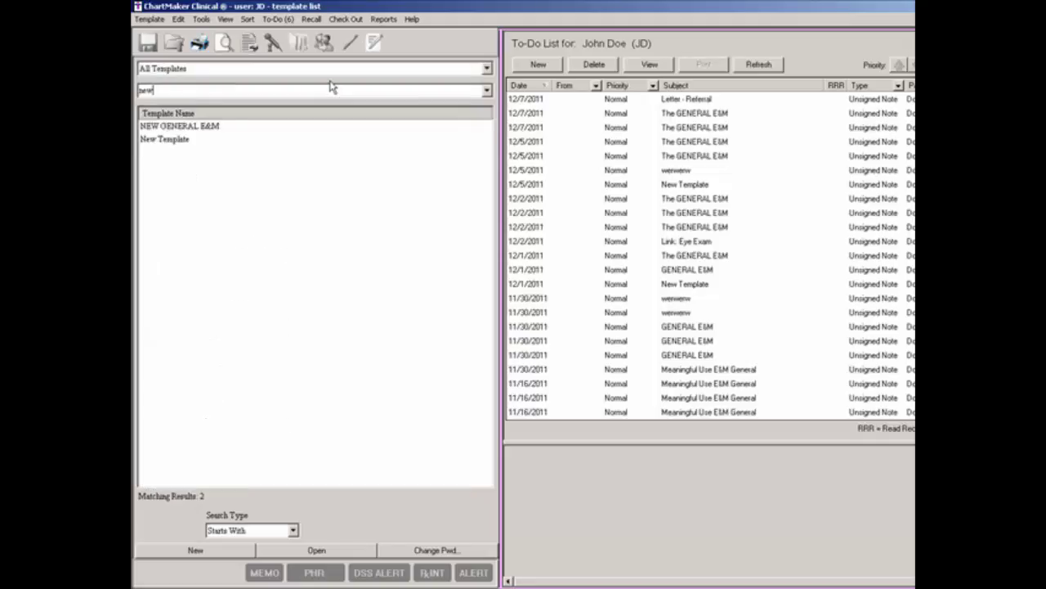
click(205, 131)
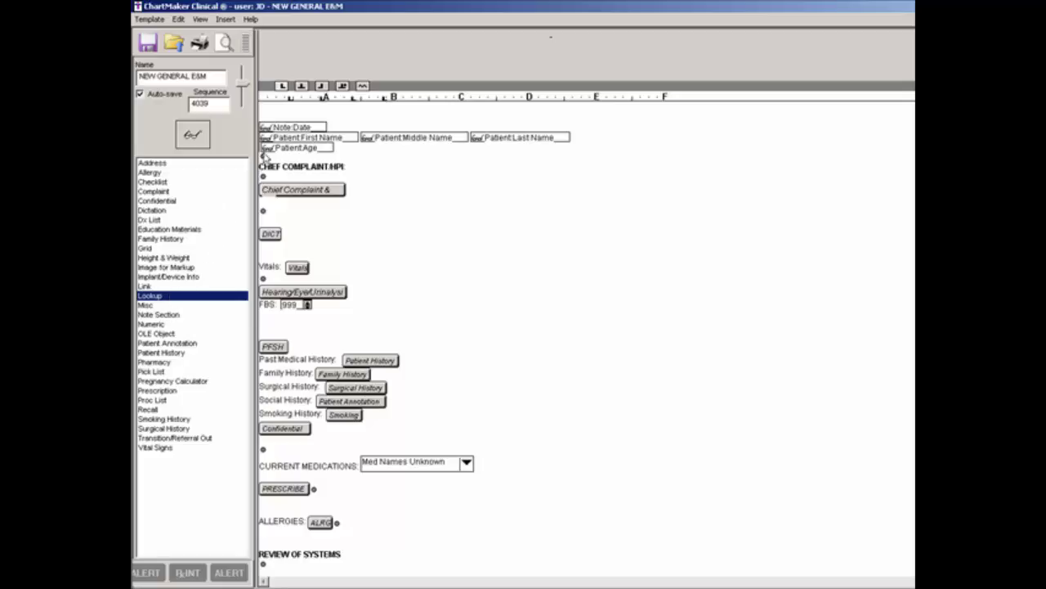
Nudge the Patient:Age field right and insert a second Patient:Age lookup beside it.
drag(262, 155, 269, 160)
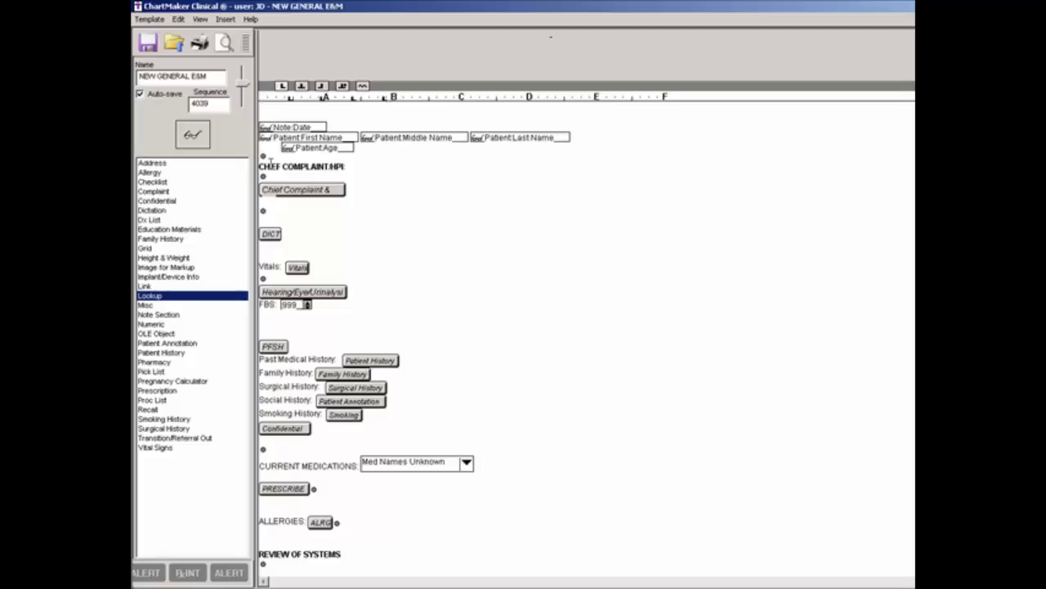
click(206, 139)
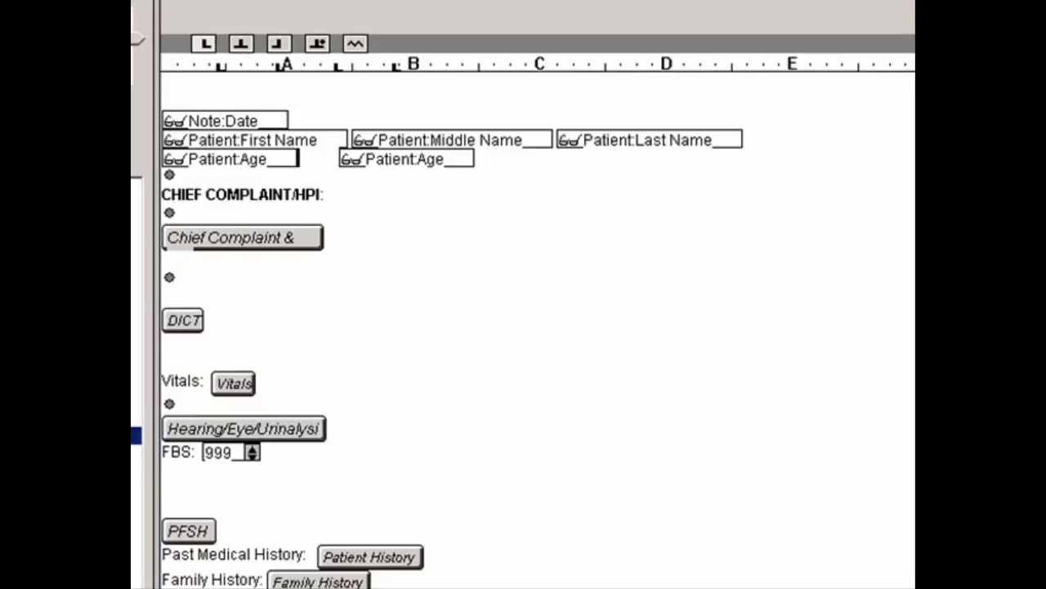
Set the first Patient:Age lookup to source Patient and field Birth Date.
right_click(240, 161)
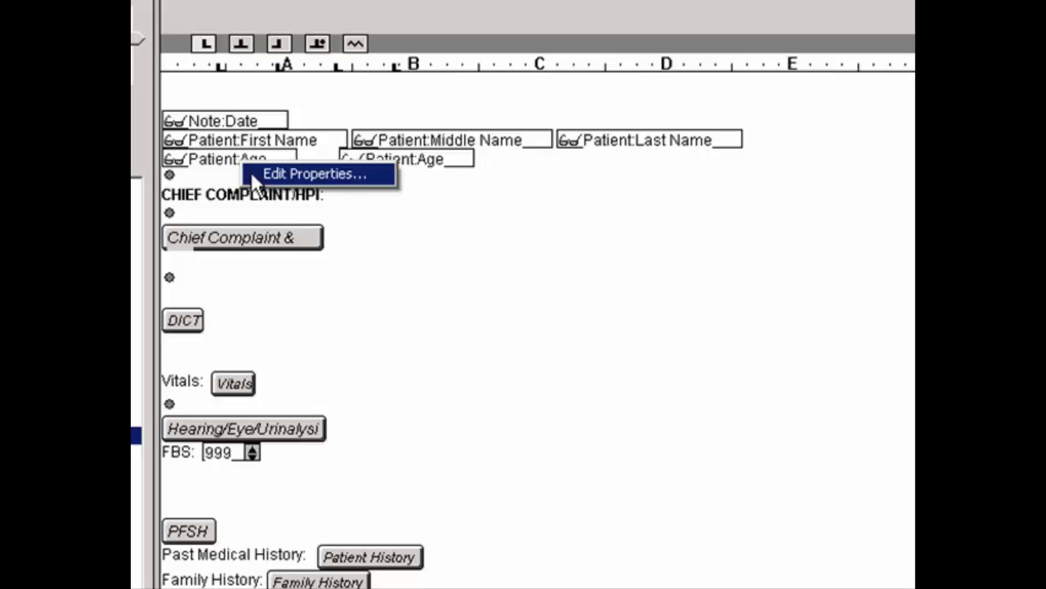
click(251, 172)
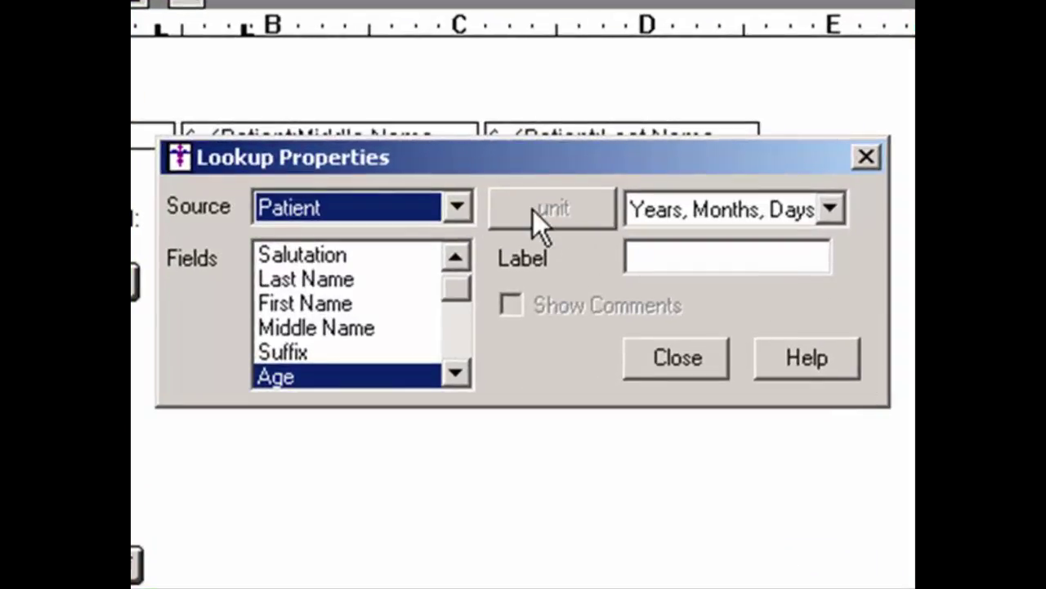
click(470, 216)
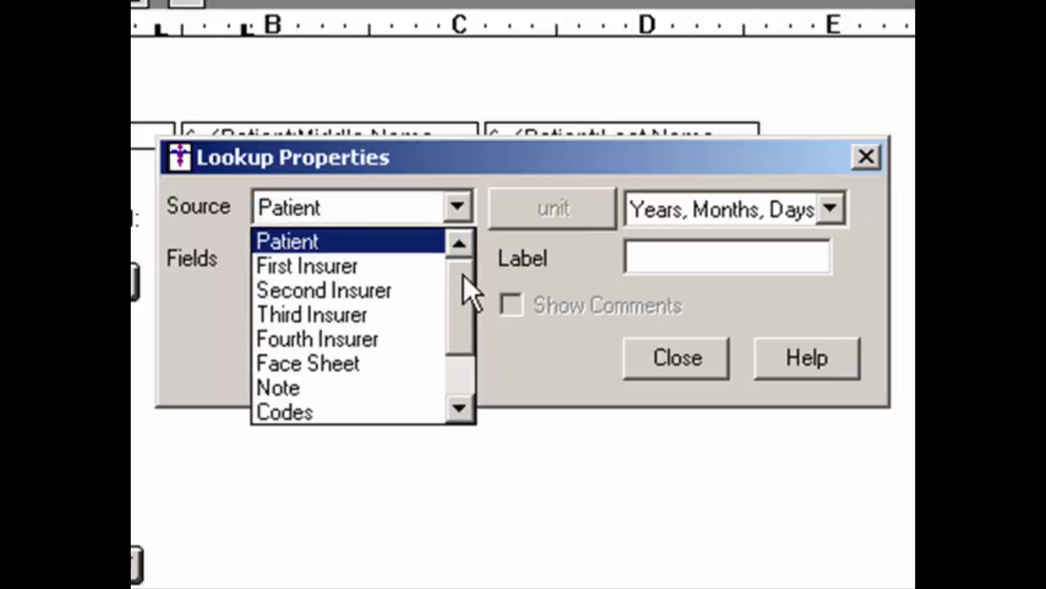
drag(463, 282, 463, 258)
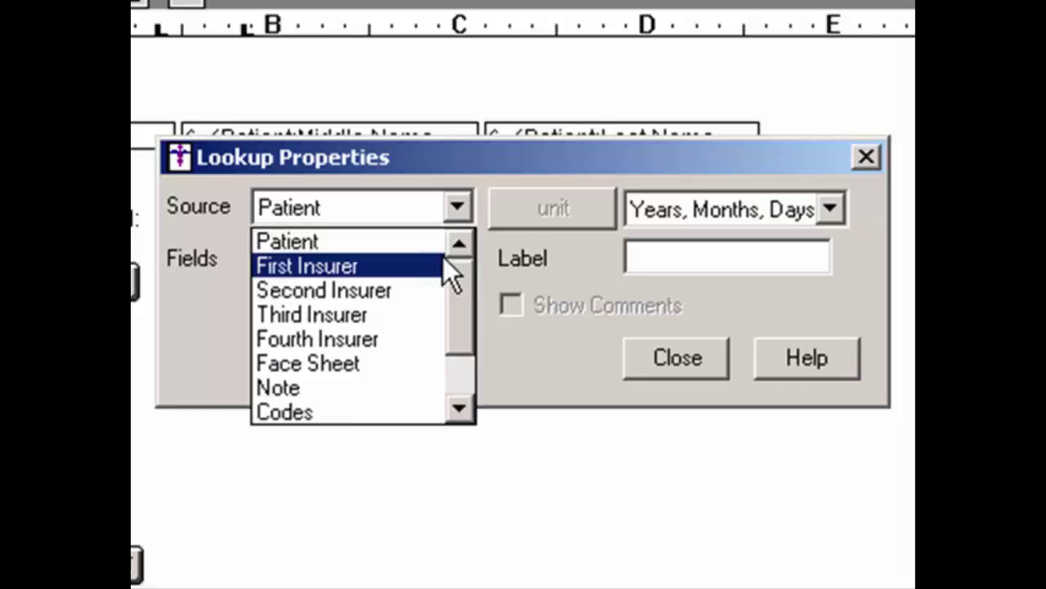
click(421, 246)
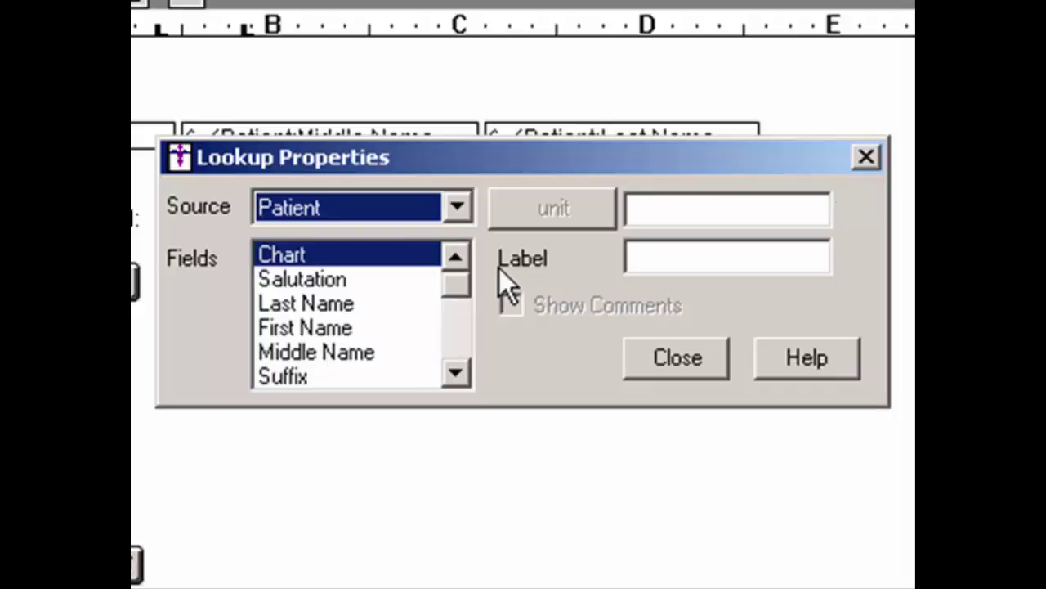
drag(462, 279, 455, 326)
click(338, 300)
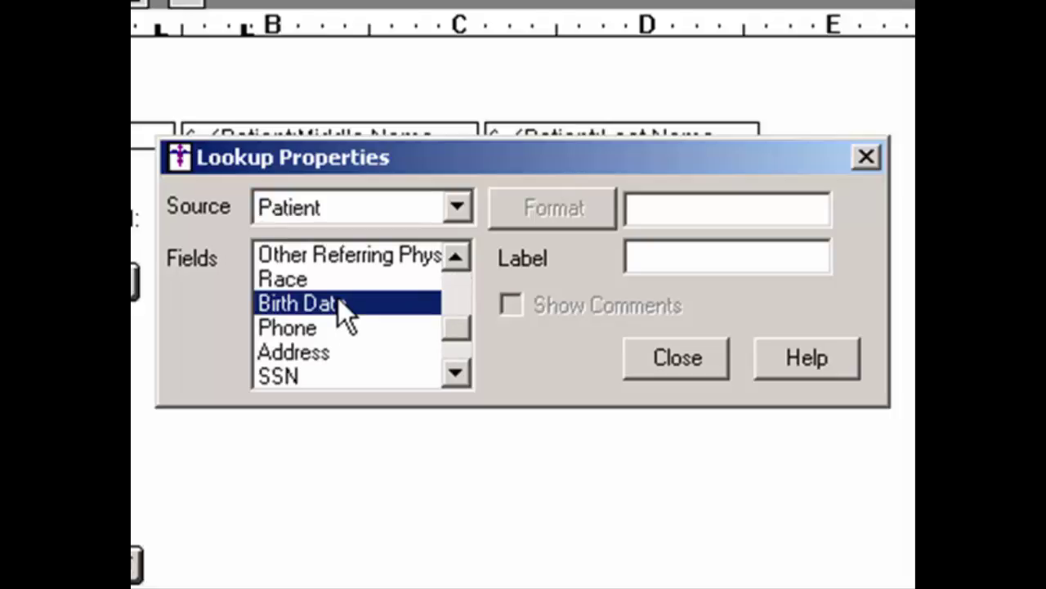
Label the lookup 'DOB:', turn on showing comments, and apply the settings.
click(647, 256)
text(DOB:)
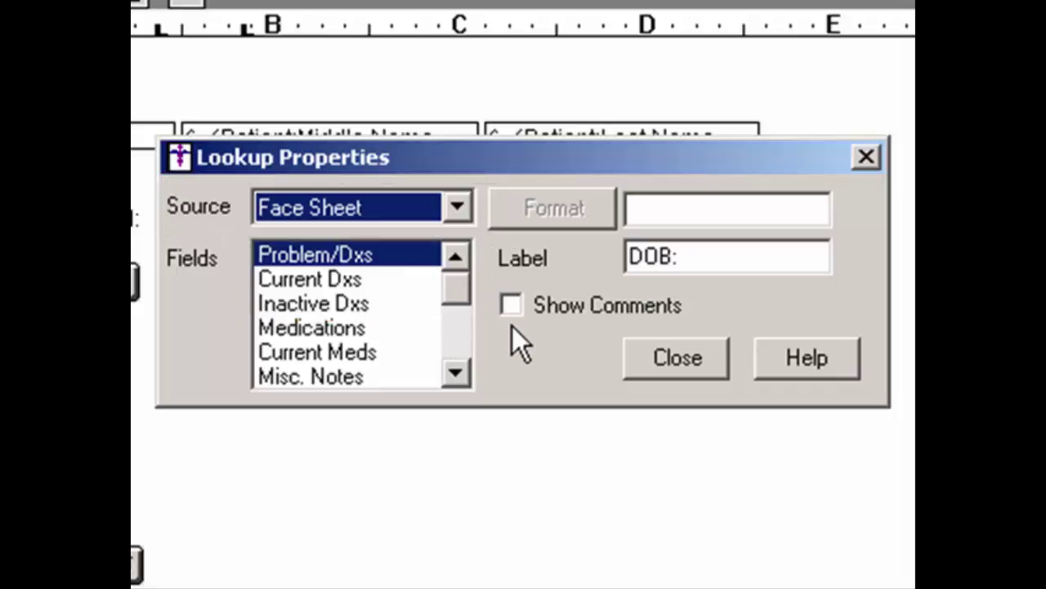
click(512, 310)
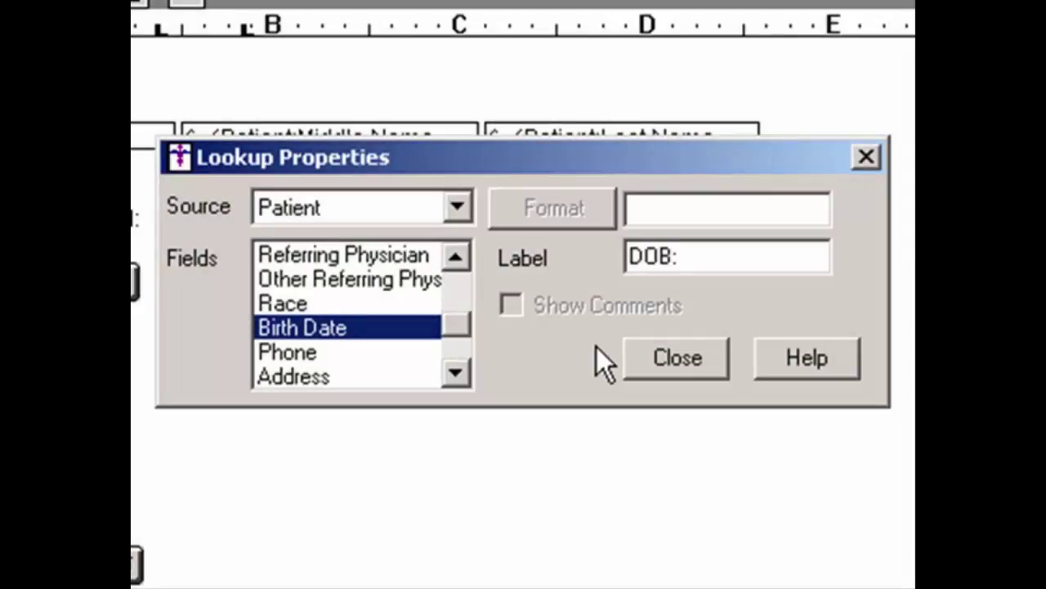
click(662, 356)
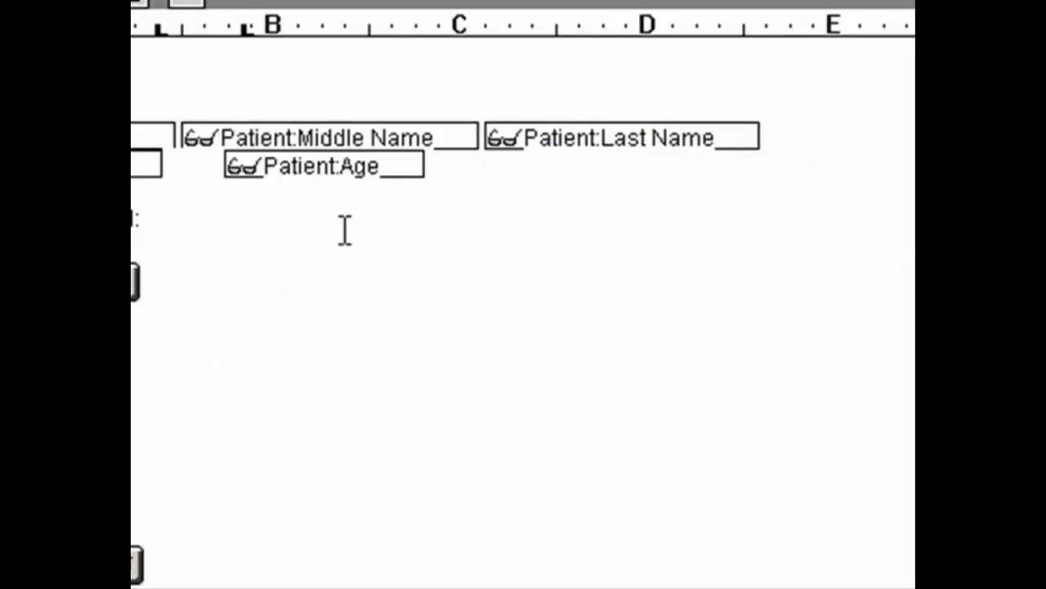